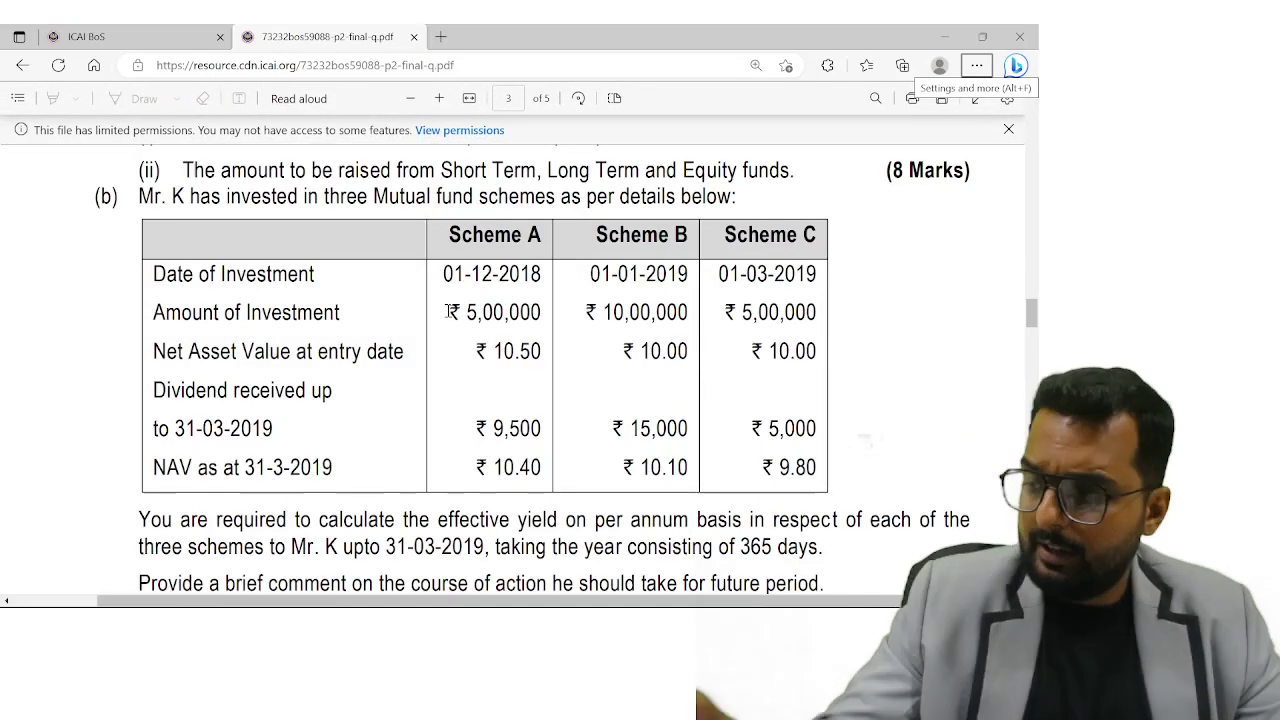
# - In OneNote, handwrite 'Que 3(b)' below the page date and underline it
pyautogui.hotkey('alt', 'Tab')
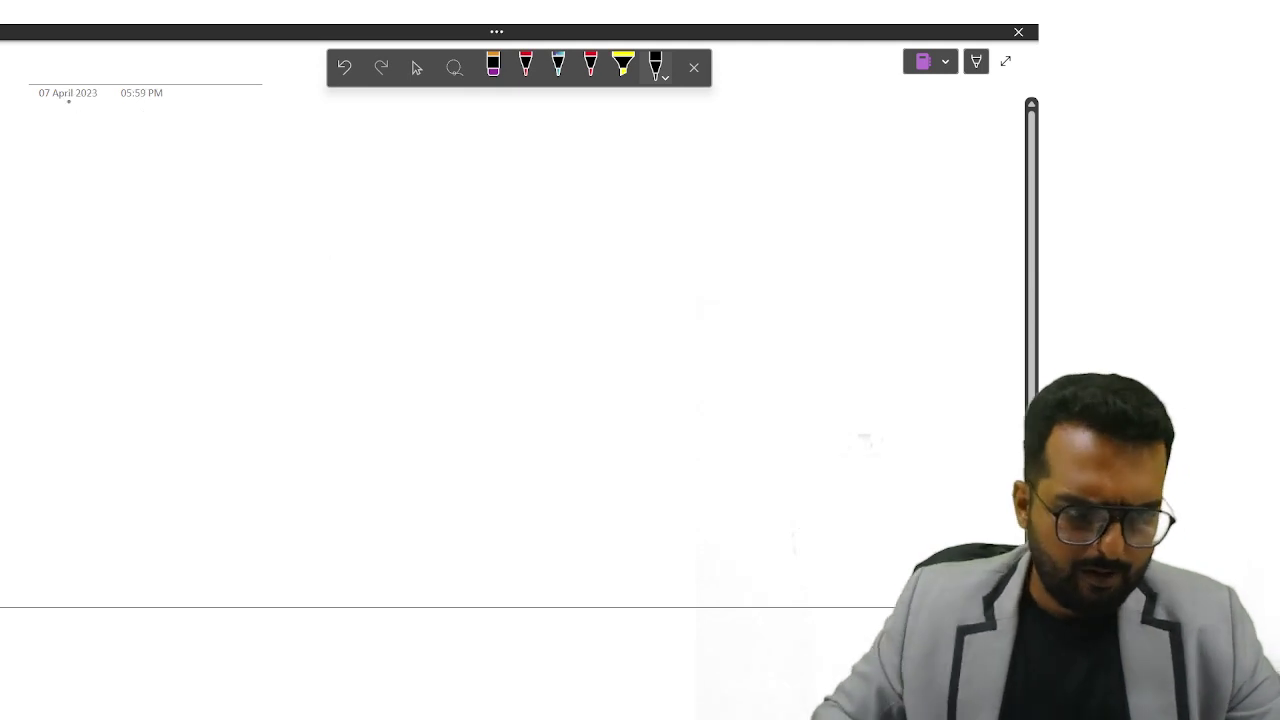
pyautogui.moveTo(56, 108); pyautogui.dragTo(146, 128)
pyautogui.moveTo(163, 100)
pyautogui.mouseDown()
pyautogui.moveTo(160, 131)
pyautogui.moveTo(182, 128)
pyautogui.mouseUp()
pyautogui.moveTo(189, 99); pyautogui.dragTo(195, 134)
pyautogui.moveTo(35, 157); pyautogui.dragTo(183, 148)
pyautogui.moveTo(48, 182)
pyautogui.mouseDown()
pyautogui.moveTo(46, 194)
pyautogui.moveTo(86, 190)
pyautogui.moveTo(60, 205)
pyautogui.mouseUp()
# - Handwrite the working-note heading 'WN1: Basic Data' and underline it
pyautogui.moveTo(106, 172)
pyautogui.mouseDown()
pyautogui.moveTo(108, 196)
pyautogui.moveTo(134, 192)
pyautogui.mouseUp()
pyautogui.moveTo(148, 174)
pyautogui.mouseDown()
pyautogui.moveTo(140, 190)
pyautogui.moveTo(154, 190)
pyautogui.mouseUp()
pyautogui.moveTo(165, 176)
pyautogui.mouseDown()
pyautogui.moveTo(158, 188)
pyautogui.moveTo(203, 182)
pyautogui.mouseUp()
pyautogui.moveTo(202, 160); pyautogui.dragTo(220, 180)
pyautogui.moveTo(232, 168)
pyautogui.mouseDown()
pyautogui.moveTo(226, 182)
pyautogui.moveTo(258, 168)
pyautogui.moveTo(266, 188)
pyautogui.mouseUp()
pyautogui.moveTo(210, 194); pyautogui.dragTo(250, 191)
pyautogui.moveTo(92, 203); pyautogui.dragTo(140, 201)
pyautogui.hotkey('alt', 'Tab')
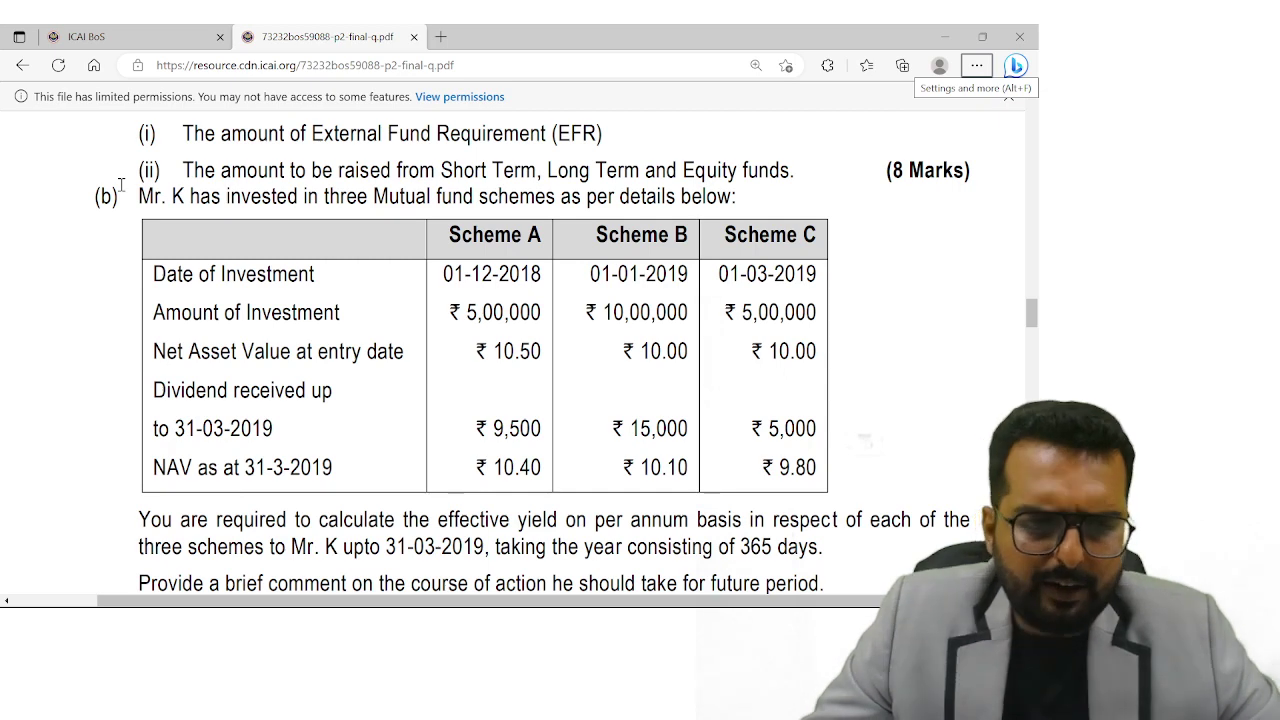
pyautogui.scroll(-3, 237, 250)
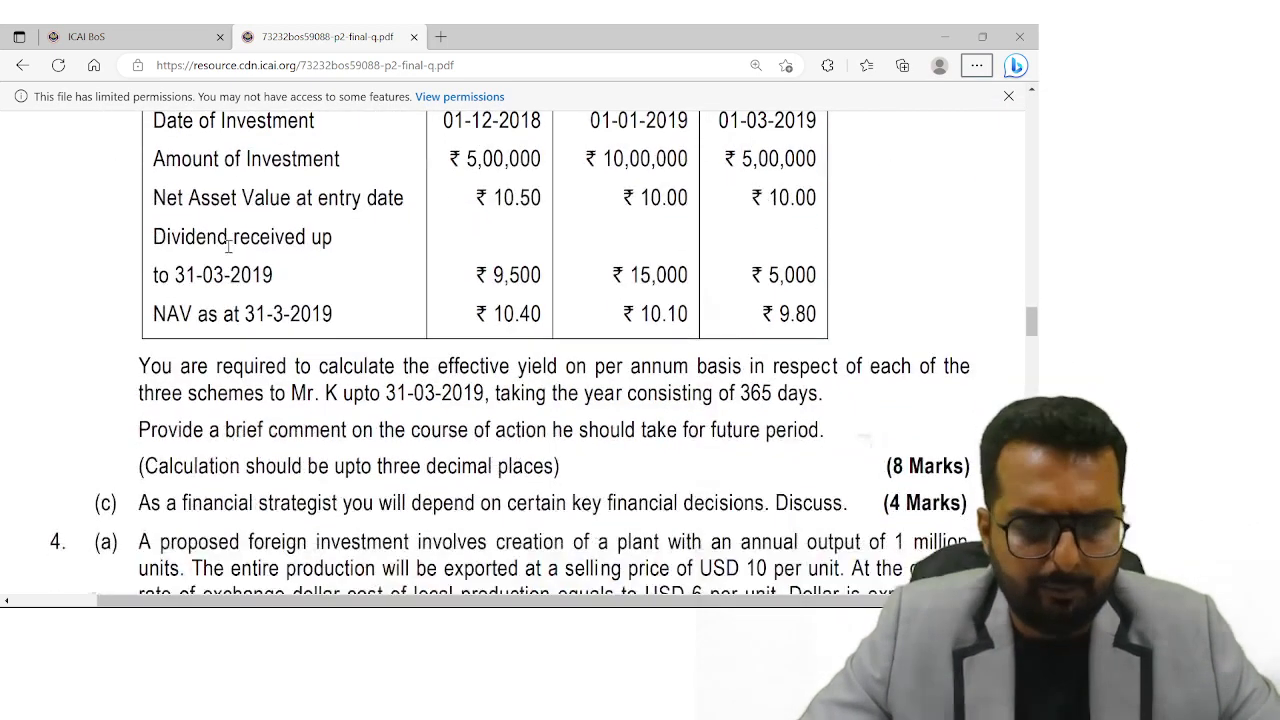
pyautogui.moveTo(596, 366); pyautogui.dragTo(61, 370)
pyautogui.click(735, 386)
pyautogui.click(342, 384)
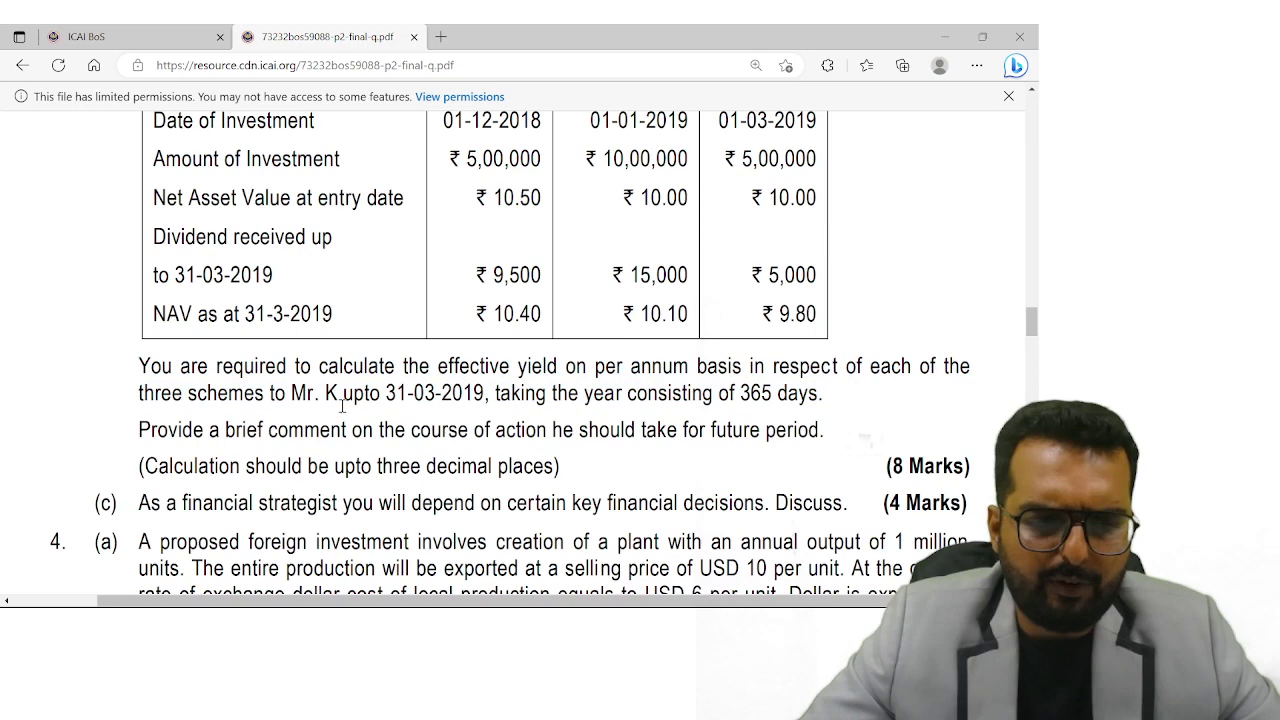
pyautogui.moveTo(246, 420); pyautogui.dragTo(760, 430)
pyautogui.click(626, 426)
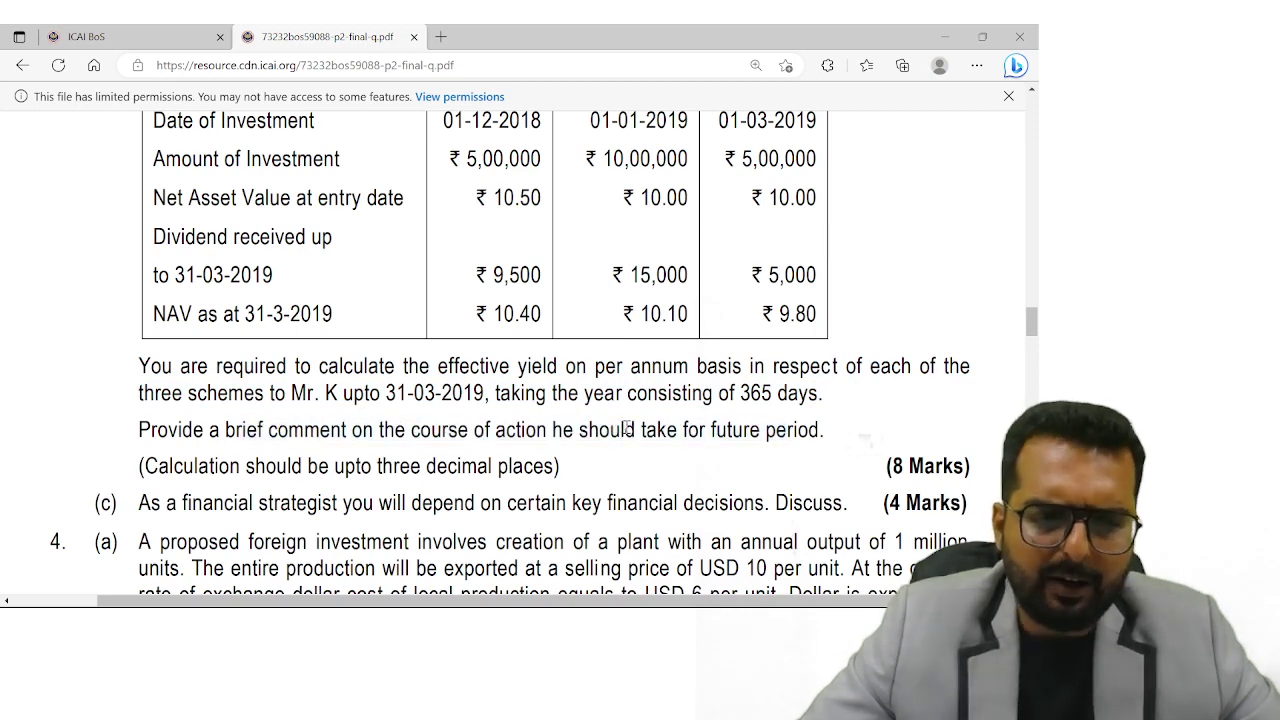
pyautogui.scroll(1, 651, 430)
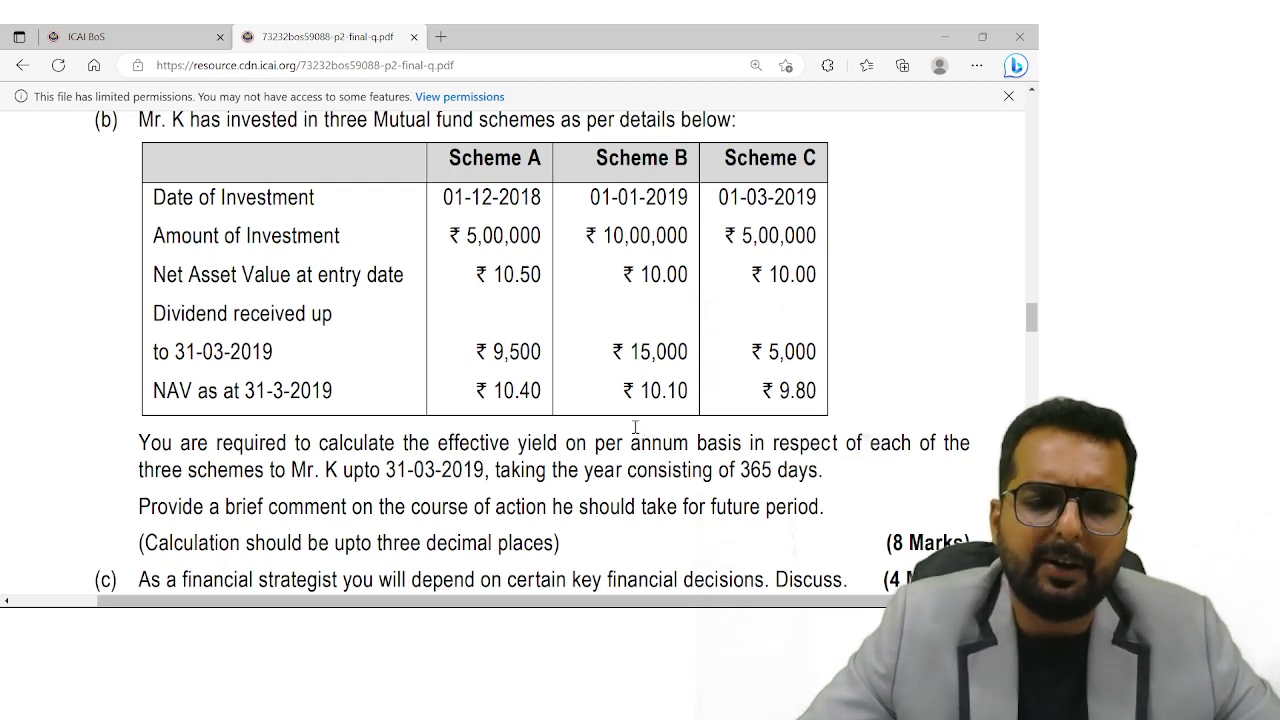
pyautogui.hotkey('alt', 'Tab')
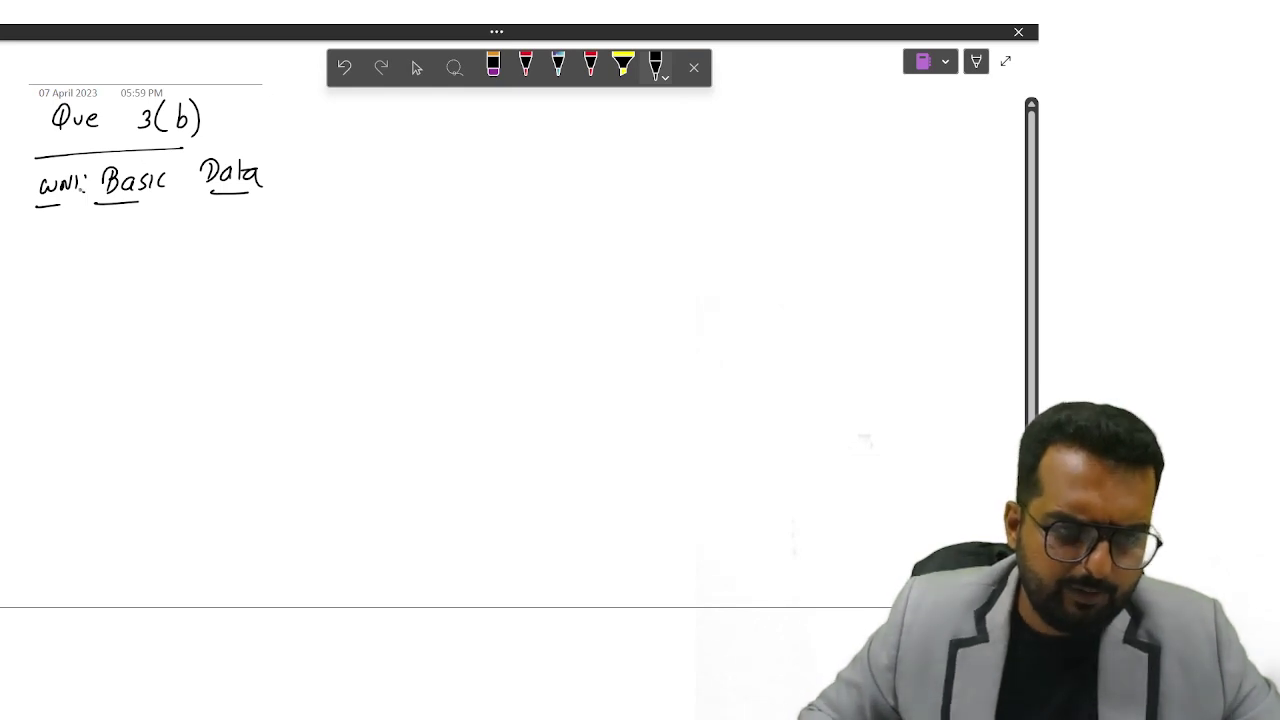
# - Write and underline the Particulars heading below Basic Data
pyautogui.moveTo(64, 188); pyautogui.dragTo(80, 203)
pyautogui.moveTo(98, 180)
pyautogui.mouseDown()
pyautogui.moveTo(110, 193)
pyautogui.moveTo(150, 190)
pyautogui.mouseUp()
pyautogui.moveTo(186, 182); pyautogui.dragTo(230, 172)
pyautogui.moveTo(84, 230); pyautogui.dragTo(118, 234)
pyautogui.moveTo(124, 224)
pyautogui.mouseDown()
pyautogui.moveTo(134, 242)
pyautogui.moveTo(156, 240)
pyautogui.mouseUp()
pyautogui.moveTo(162, 222)
pyautogui.mouseDown()
pyautogui.moveTo(164, 244)
pyautogui.moveTo(180, 242)
pyautogui.mouseUp()
pyautogui.moveTo(182, 242)
pyautogui.mouseDown()
pyautogui.moveTo(192, 230)
pyautogui.moveTo(194, 242)
pyautogui.mouseUp()
pyautogui.moveTo(207, 228); pyautogui.dragTo(199, 243)
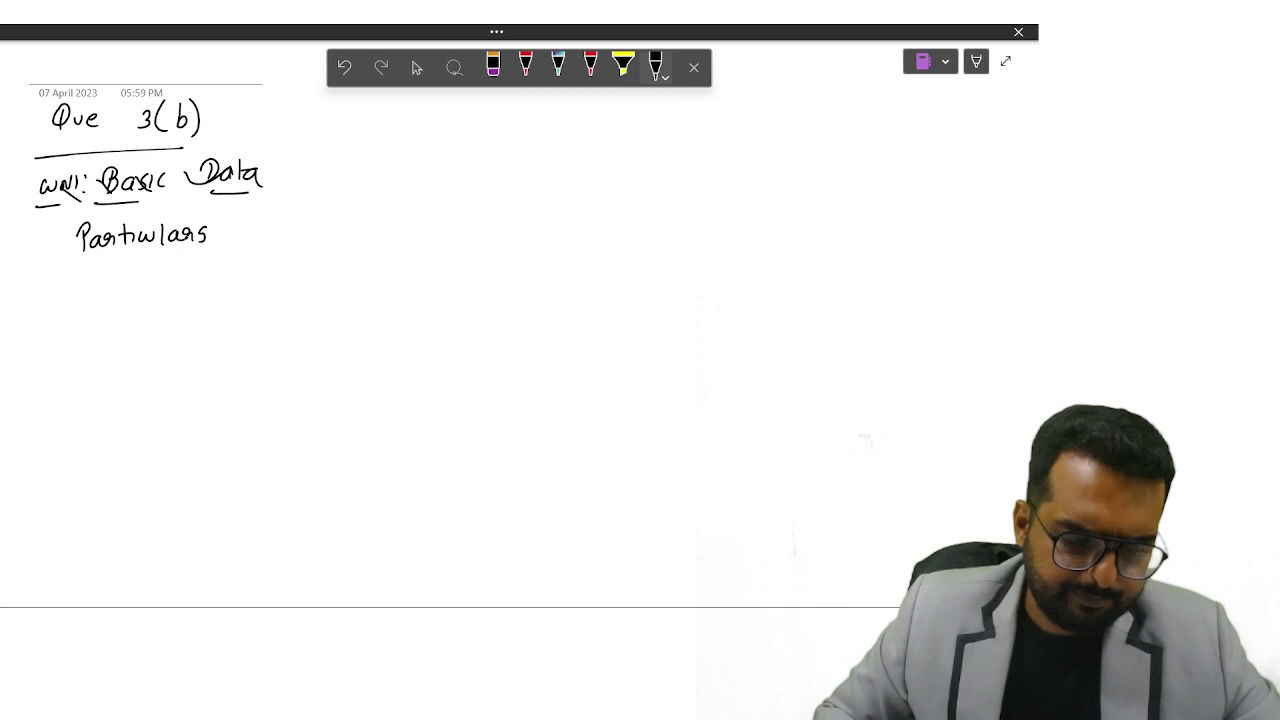
pyautogui.moveTo(104, 265); pyautogui.dragTo(162, 263)
pyautogui.moveTo(437, 201); pyautogui.dragTo(431, 224)
# - Handwrite and underline the Computation and Result headings to the right of Particulars
pyautogui.moveTo(442, 211); pyautogui.dragTo(478, 212)
pyautogui.moveTo(480, 207); pyautogui.dragTo(496, 221)
pyautogui.moveTo(489, 208); pyautogui.dragTo(502, 206)
pyautogui.moveTo(508, 205); pyautogui.dragTo(562, 217)
pyautogui.moveTo(489, 233); pyautogui.dragTo(530, 234)
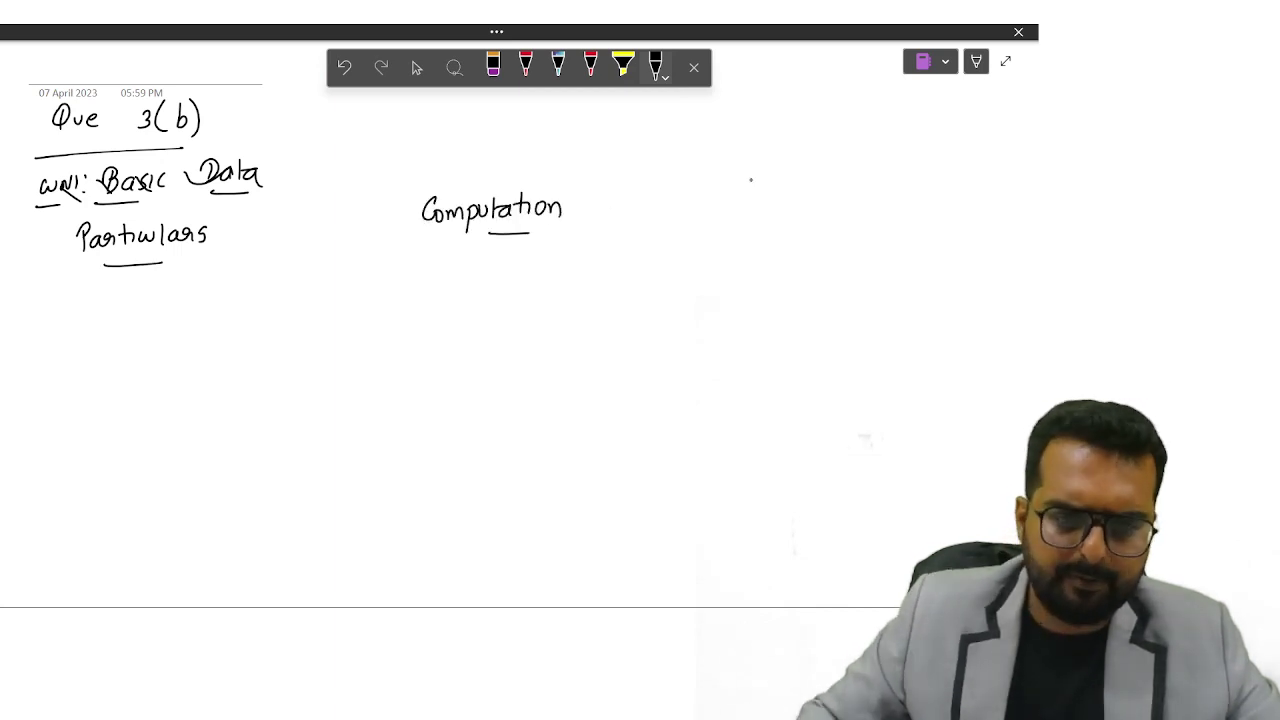
pyautogui.moveTo(750, 178); pyautogui.dragTo(750, 202)
pyautogui.moveTo(746, 180)
pyautogui.mouseDown()
pyautogui.moveTo(766, 200)
pyautogui.moveTo(776, 192)
pyautogui.mouseUp()
pyautogui.moveTo(788, 188)
pyautogui.mouseDown()
pyautogui.moveTo(780, 202)
pyautogui.moveTo(816, 204)
pyautogui.mouseUp()
pyautogui.moveTo(822, 182); pyautogui.dragTo(824, 204)
pyautogui.moveTo(818, 192); pyautogui.dragTo(828, 190)
pyautogui.moveTo(758, 215); pyautogui.dragTo(824, 215)
# - Start the first row with the circled label '(a) Scheme A'
pyautogui.hotkey('alt', 'Tab')
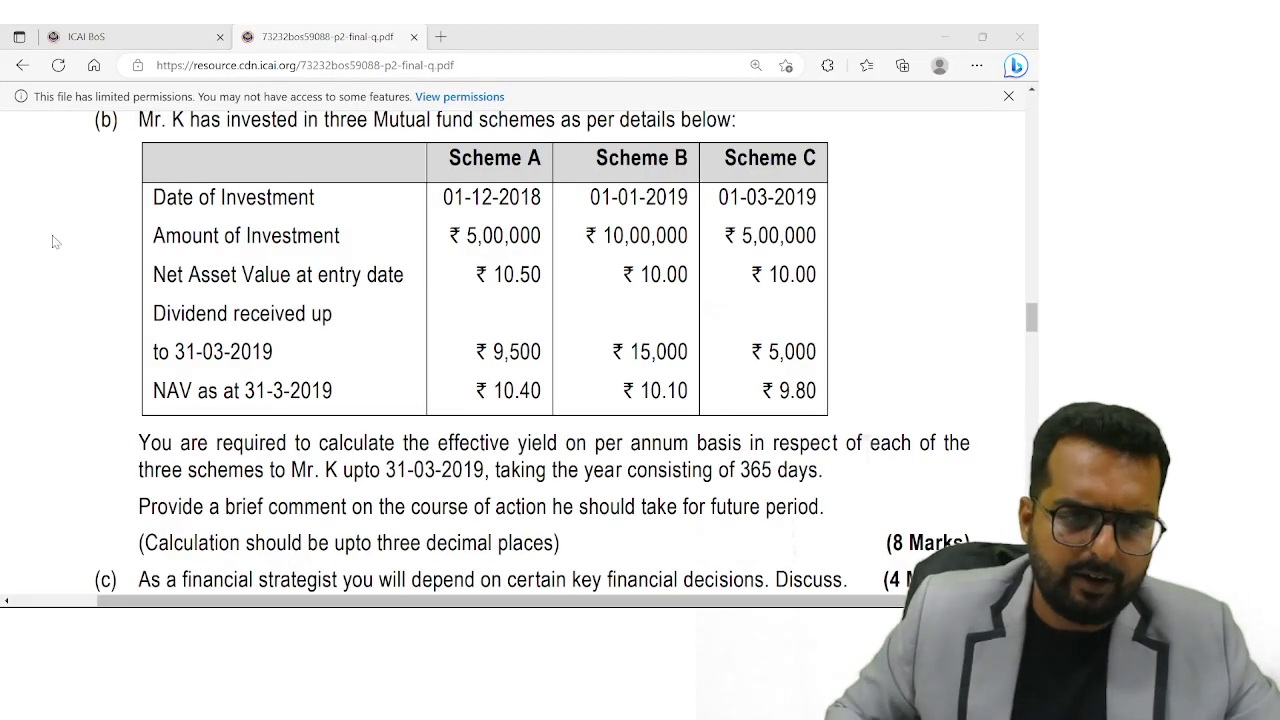
pyautogui.hotkey('alt', 'Tab')
pyautogui.moveTo(26, 312); pyautogui.dragTo(22, 322)
pyautogui.moveTo(30, 308)
pyautogui.mouseDown()
pyautogui.moveTo(16, 320)
pyautogui.moveTo(32, 330)
pyautogui.mouseUp()
pyautogui.moveTo(60, 298); pyautogui.dragTo(62, 318)
pyautogui.moveTo(72, 300)
pyautogui.mouseDown()
pyautogui.moveTo(82, 316)
pyautogui.moveTo(168, 294)
pyautogui.mouseUp()
pyautogui.moveTo(168, 294); pyautogui.dragTo(174, 312)
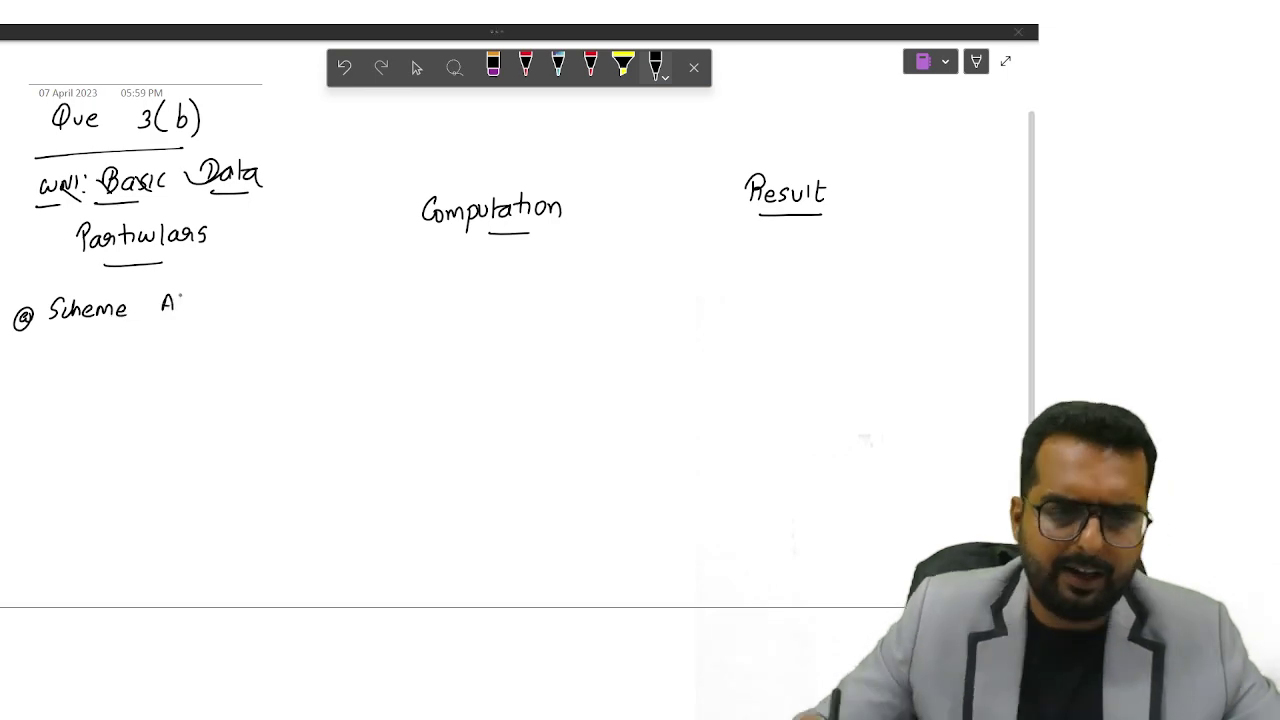
pyautogui.hotkey('alt', 'Tab')
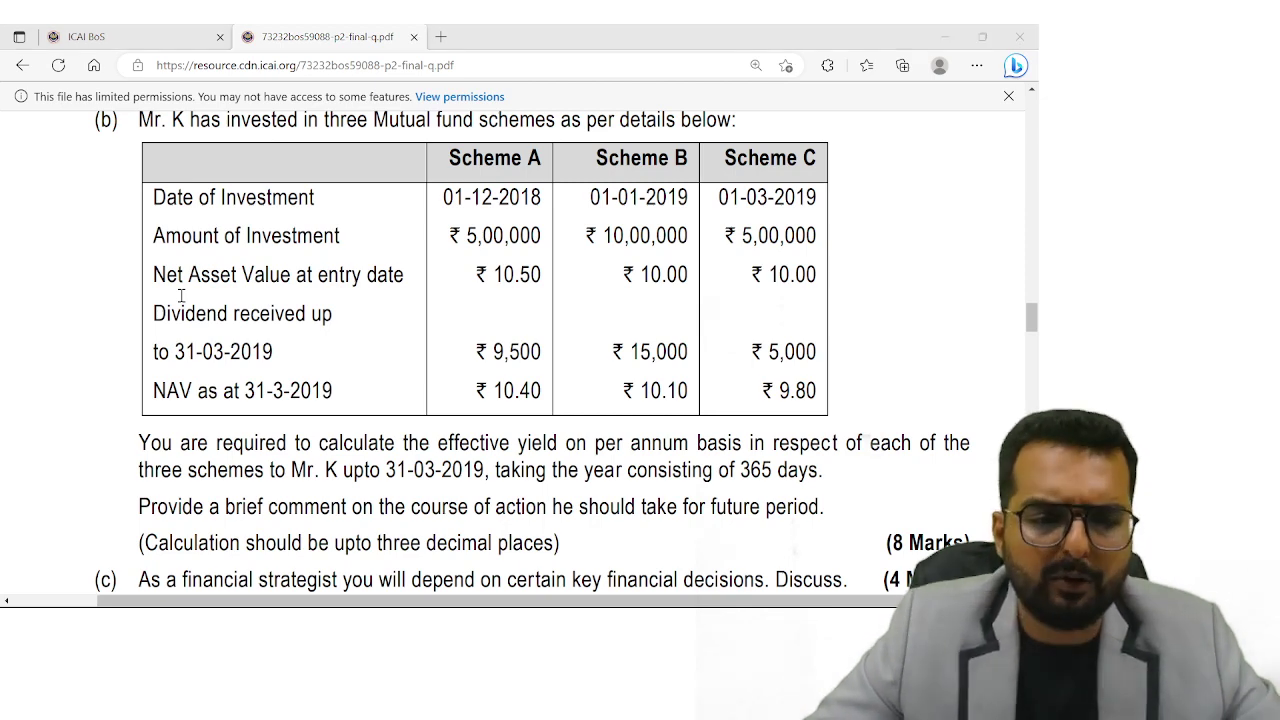
# - On a fresh notes page, handwrite and underline the Particulars heading
pyautogui.hotkey('alt', 'Tab')
pyautogui.moveTo(78, 247); pyautogui.dragTo(95, 299)
pyautogui.moveTo(130, 229); pyautogui.dragTo(148, 296)
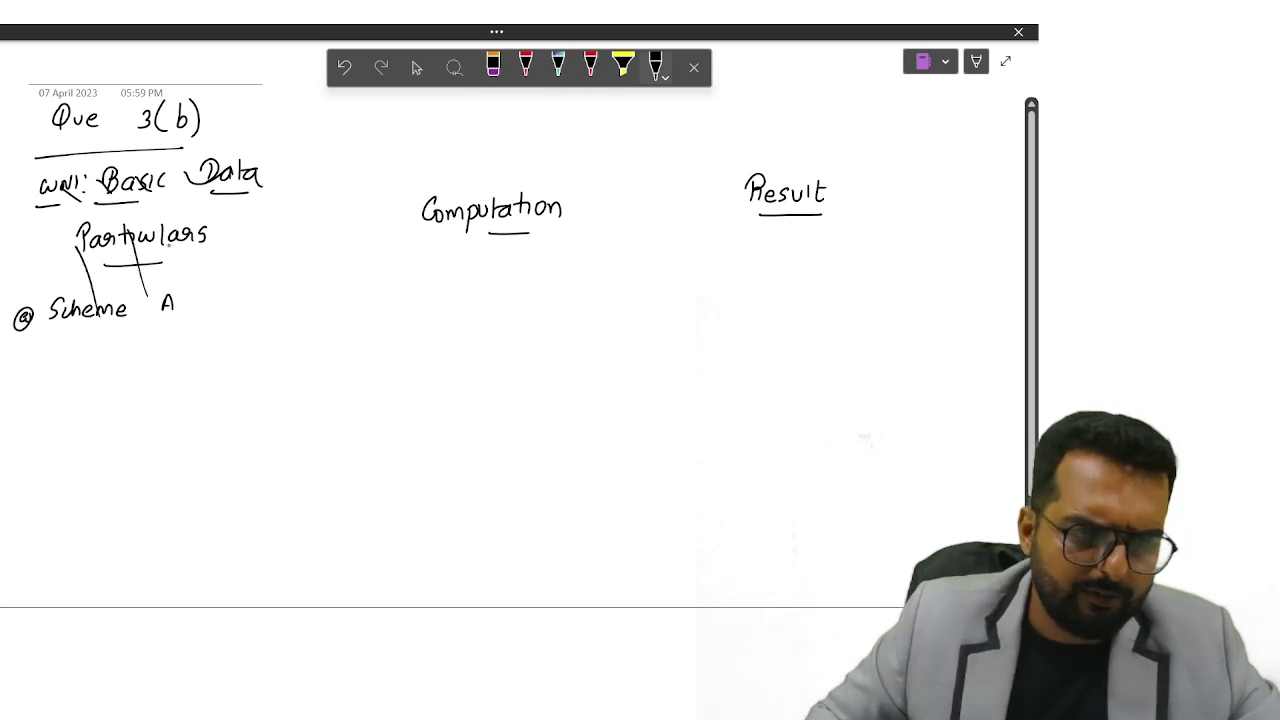
pyautogui.hotkey('ctrl', 'n')
pyautogui.moveTo(44, 145); pyautogui.dragTo(174, 135)
pyautogui.moveTo(64, 171); pyautogui.dragTo(138, 170)
# - Add underlined column headings A, B and C across the page
pyautogui.click(1018, 32)
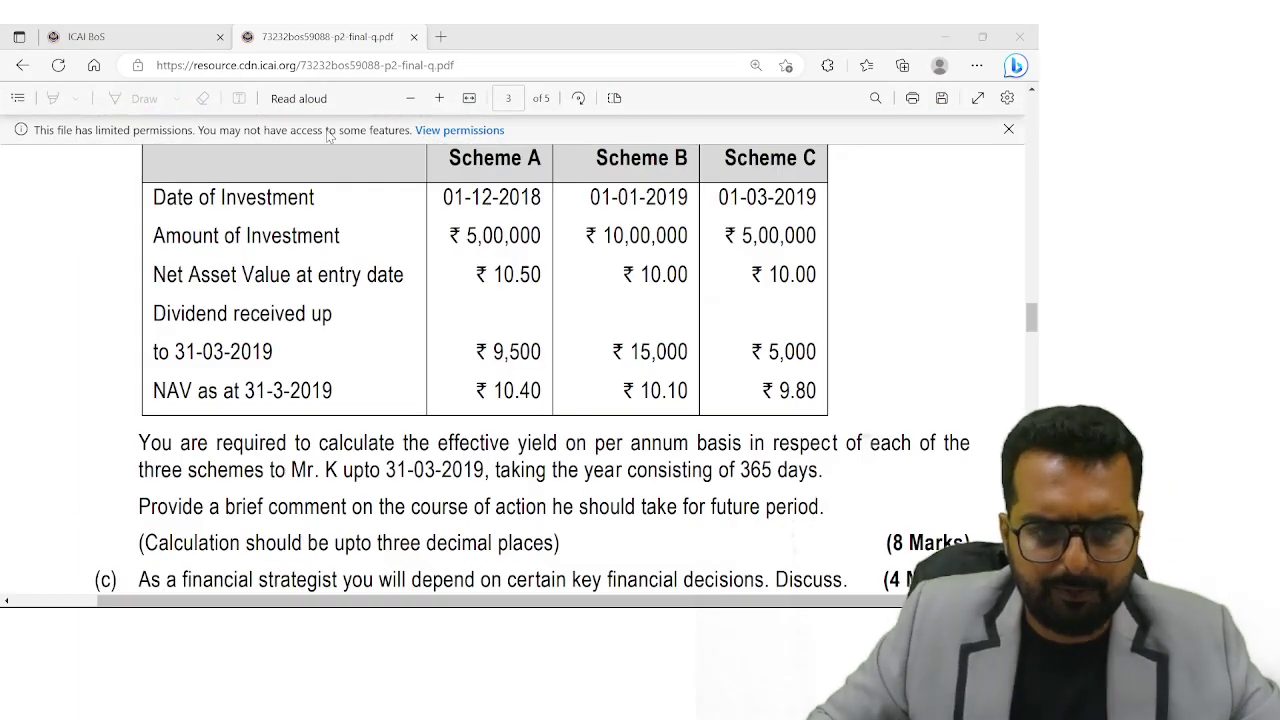
pyautogui.hotkey('alt', 'Tab')
pyautogui.moveTo(356, 140)
pyautogui.mouseDown()
pyautogui.moveTo(363, 118)
pyautogui.moveTo(371, 136)
pyautogui.mouseUp()
pyautogui.moveTo(345, 150); pyautogui.dragTo(382, 150)
pyautogui.moveTo(594, 122); pyautogui.dragTo(600, 138)
pyautogui.moveTo(584, 147); pyautogui.dragTo(621, 147)
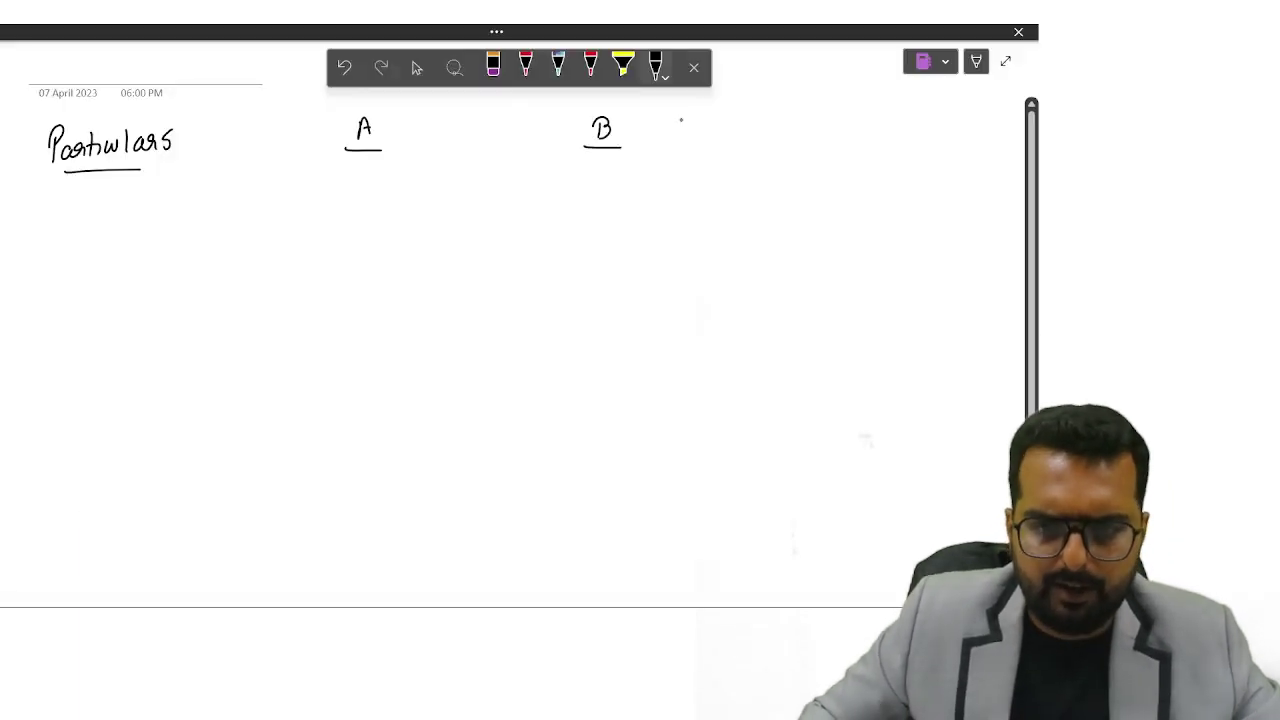
pyautogui.moveTo(838, 113); pyautogui.dragTo(836, 127)
pyautogui.moveTo(814, 142); pyautogui.dragTo(837, 141)
# - Write the first row label '(a) Date' under Particulars
pyautogui.moveTo(54, 212); pyautogui.dragTo(44, 203)
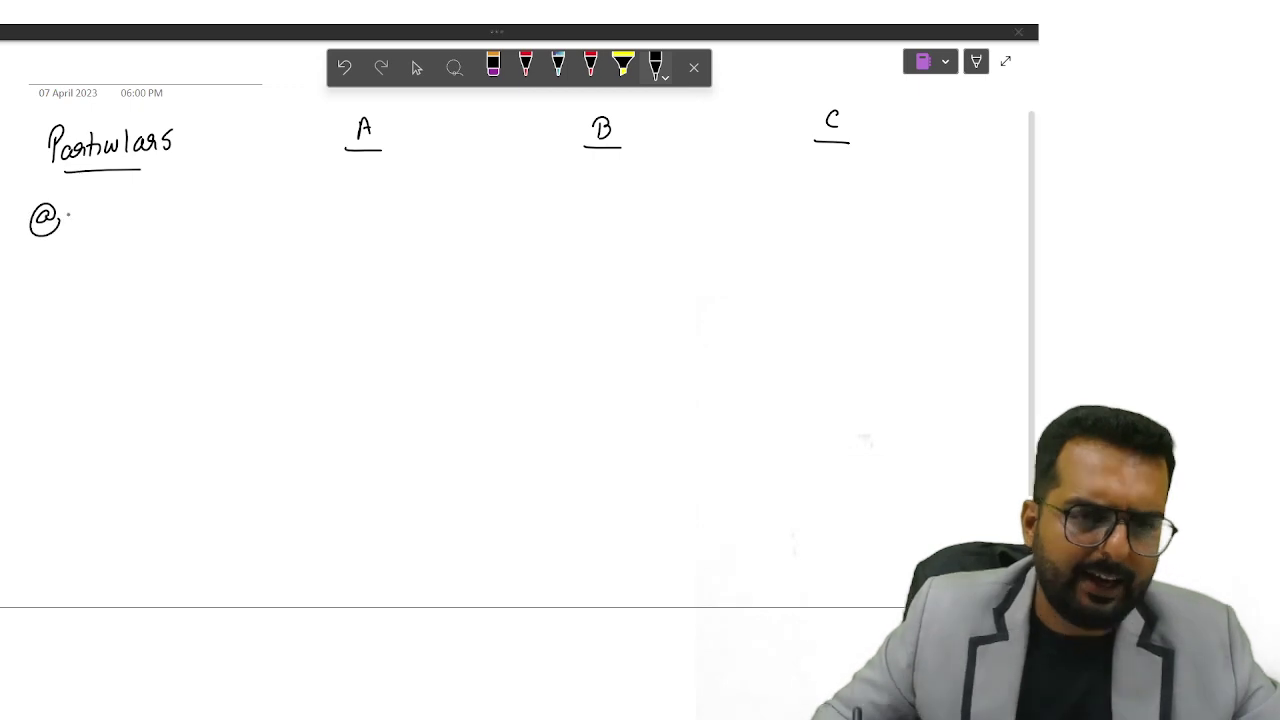
pyautogui.hotkey('alt', 'Tab')
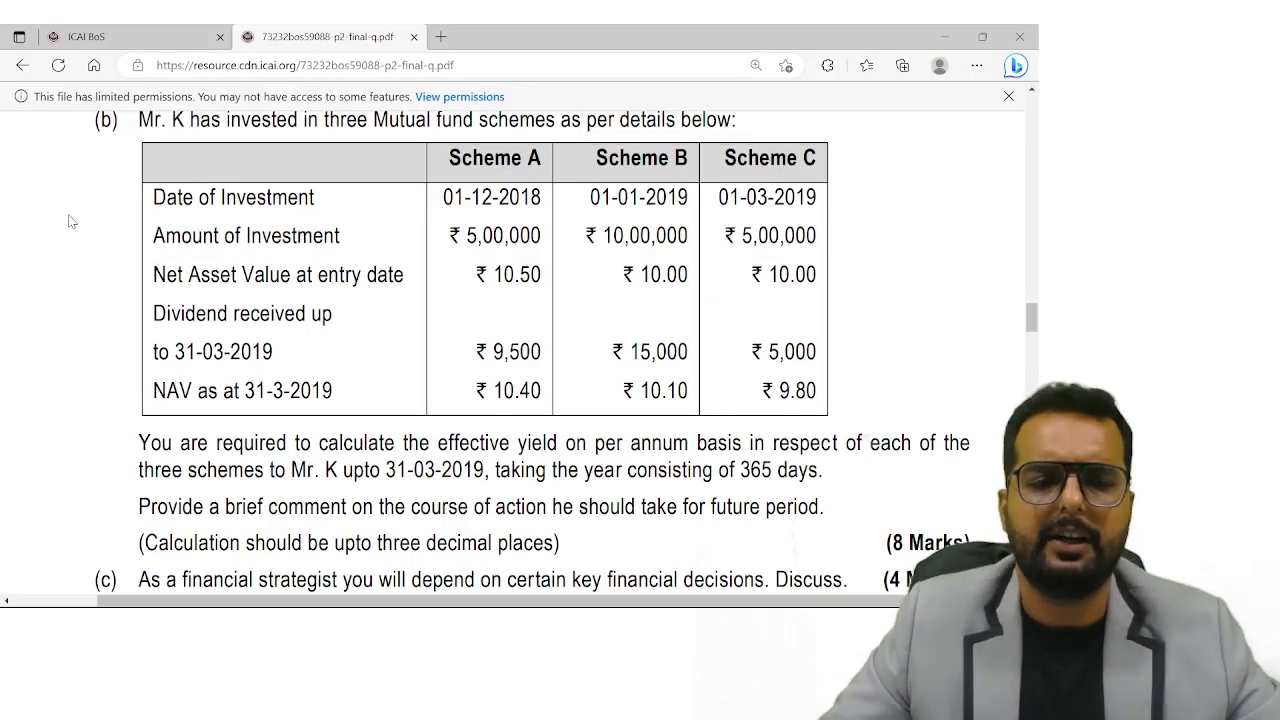
pyautogui.hotkey('alt', 'Tab')
pyautogui.hotkey('alt', 'Tab')
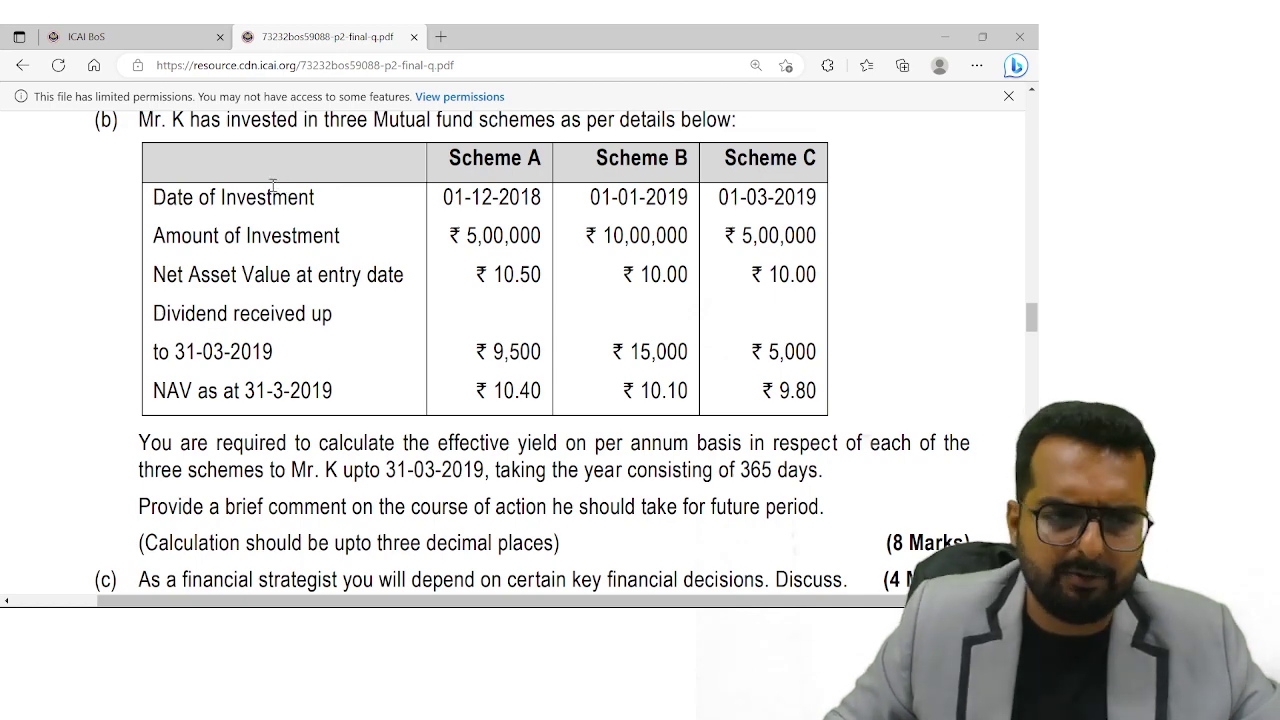
pyautogui.hotkey('alt', 'Tab')
pyautogui.moveTo(74, 204)
pyautogui.mouseDown()
pyautogui.moveTo(80, 226)
pyautogui.moveTo(100, 224)
pyautogui.mouseUp()
pyautogui.moveTo(108, 200)
pyautogui.mouseDown()
pyautogui.moveTo(107, 222)
pyautogui.moveTo(122, 222)
pyautogui.mouseUp()
# - Enter scheme A's investment date 01/12/18 under column A
pyautogui.hotkey('alt', 'Tab')
pyautogui.hotkey('alt', 'Tab')
pyautogui.moveTo(312, 188); pyautogui.dragTo(324, 198)
pyautogui.moveTo(337, 172)
pyautogui.mouseDown()
pyautogui.moveTo(330, 204)
pyautogui.moveTo(356, 196)
pyautogui.mouseUp()
pyautogui.moveTo(369, 172)
pyautogui.mouseDown()
pyautogui.moveTo(361, 204)
pyautogui.moveTo(375, 198)
pyautogui.mouseUp()
pyautogui.moveTo(392, 180); pyautogui.dragTo(390, 196)
pyautogui.hotkey('alt', 'Tab')
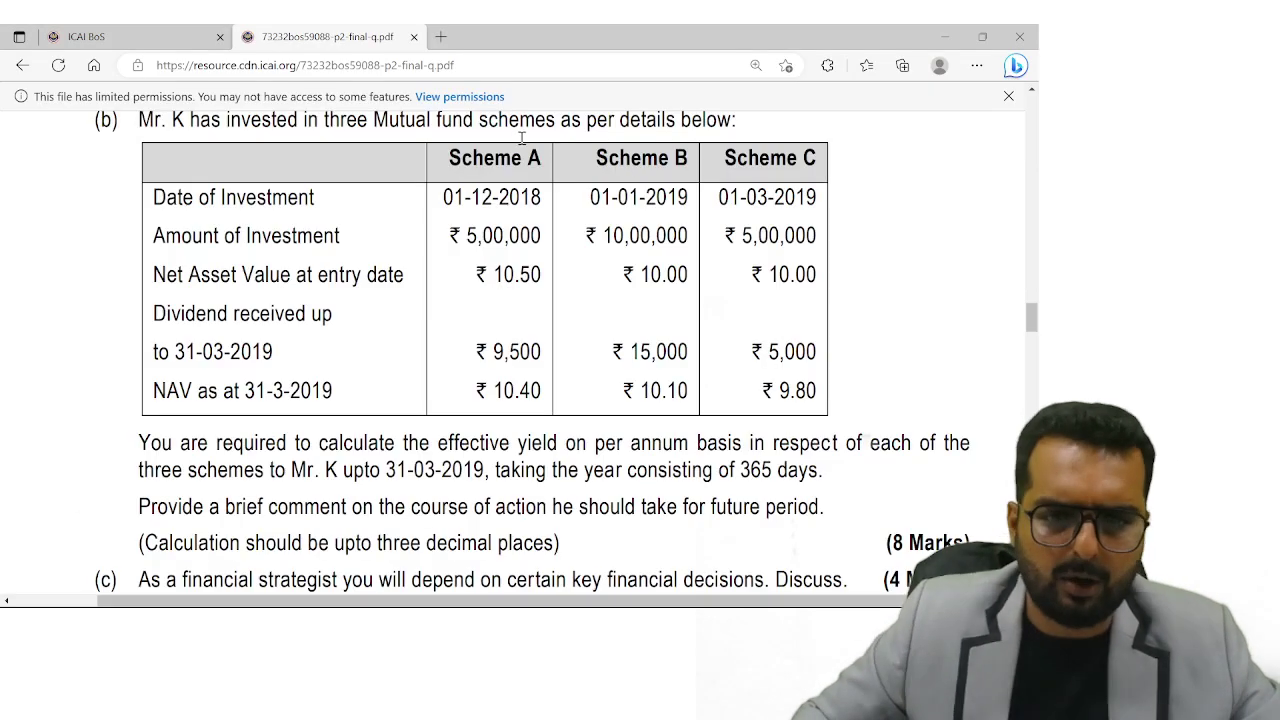
# - Enter scheme B's investment date 01/01/2019 under column B
pyautogui.hotkey('alt', 'Tab')
pyautogui.moveTo(528, 176); pyautogui.dragTo(538, 188)
pyautogui.moveTo(556, 164); pyautogui.dragTo(545, 198)
pyautogui.moveTo(566, 178); pyautogui.dragTo(569, 184)
pyautogui.moveTo(585, 160)
pyautogui.mouseDown()
pyautogui.moveTo(575, 198)
pyautogui.moveTo(600, 190)
pyautogui.mouseUp()
pyautogui.moveTo(604, 180); pyautogui.dragTo(614, 192)
pyautogui.moveTo(632, 180); pyautogui.dragTo(628, 196)
pyautogui.hotkey('alt', 'Tab')
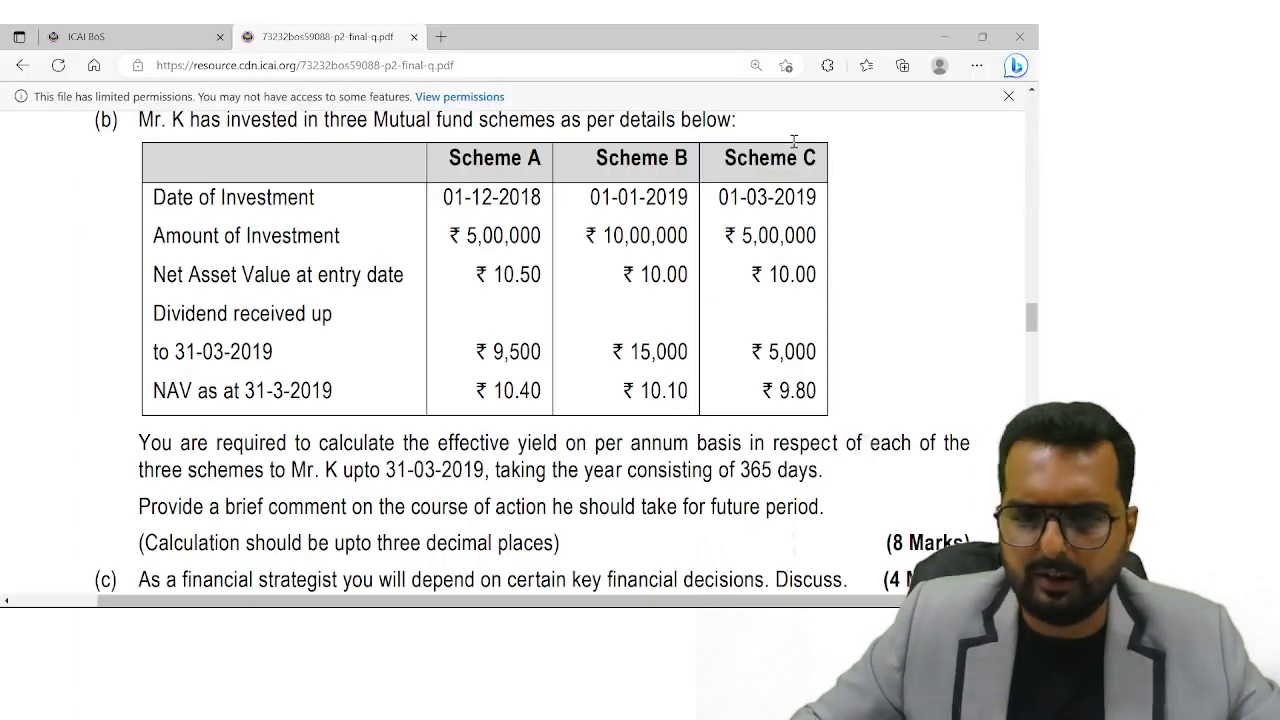
pyautogui.hotkey('alt', 'Tab')
# - Enter scheme C's investment date 01/3/2019 under column C
pyautogui.moveTo(787, 170); pyautogui.dragTo(785, 172)
pyautogui.moveTo(796, 168); pyautogui.dragTo(806, 194)
pyautogui.moveTo(822, 172); pyautogui.dragTo(820, 188)
pyautogui.moveTo(842, 158); pyautogui.dragTo(834, 192)
pyautogui.moveTo(848, 172); pyautogui.dragTo(881, 184)
pyautogui.moveTo(898, 172); pyautogui.dragTo(894, 190)
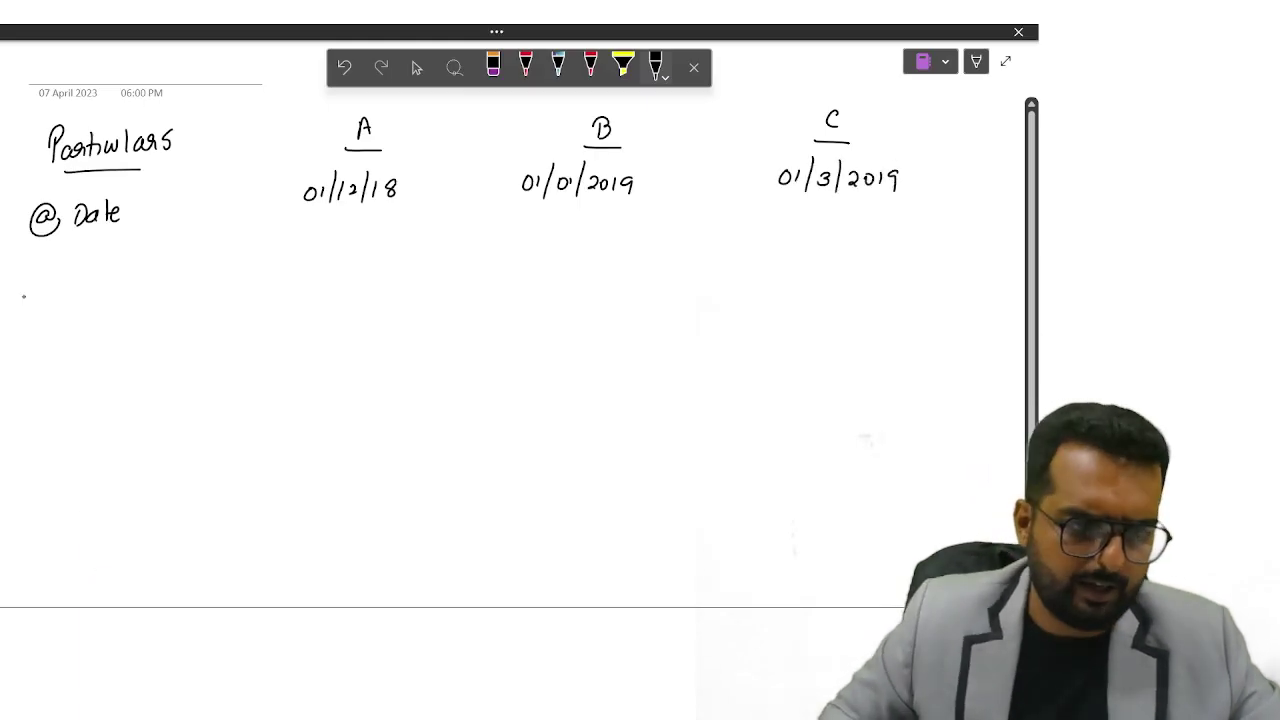
# - Start the '(b) Amt' row with 500,000 under column A
pyautogui.moveTo(34, 272)
pyautogui.mouseDown()
pyautogui.moveTo(38, 294)
pyautogui.moveTo(30, 268)
pyautogui.moveTo(124, 278)
pyautogui.mouseUp()
pyautogui.hotkey('alt', 'Tab')
pyautogui.hotkey('alt', 'Tab')
pyautogui.moveTo(126, 260); pyautogui.dragTo(130, 280)
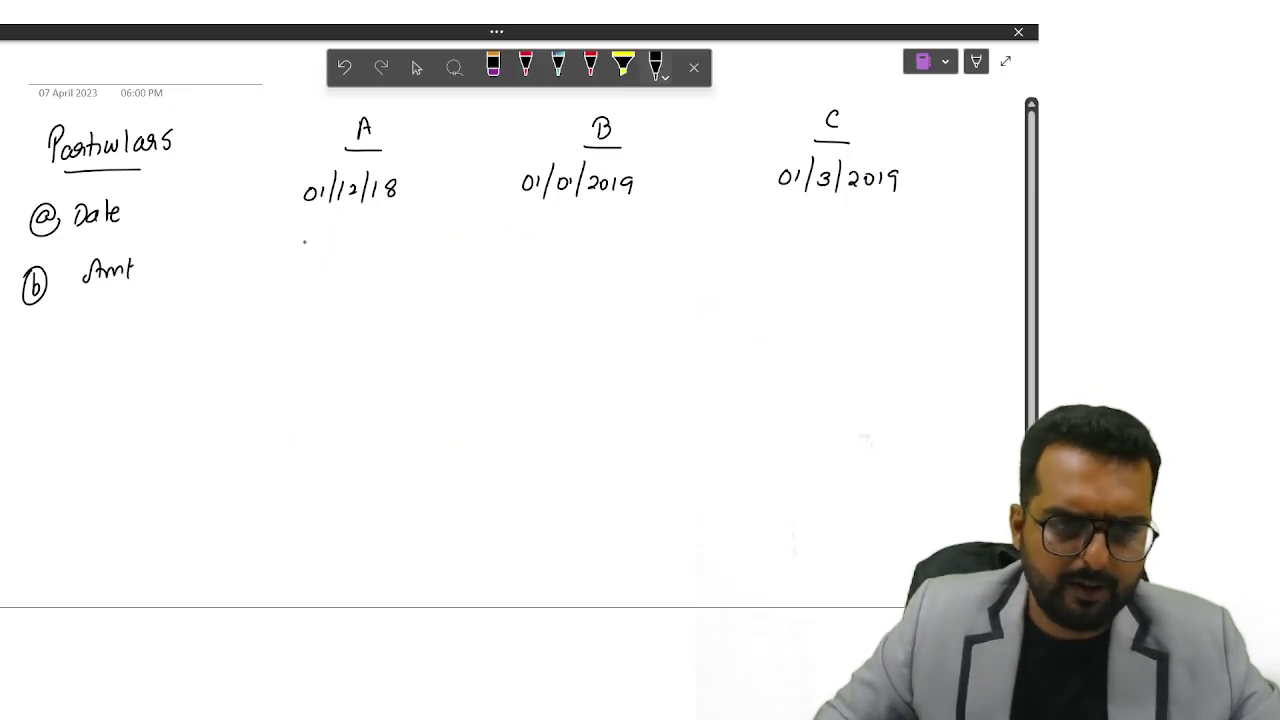
pyautogui.moveTo(297, 241)
pyautogui.mouseDown()
pyautogui.moveTo(293, 260)
pyautogui.moveTo(314, 242)
pyautogui.mouseUp()
pyautogui.moveTo(332, 241); pyautogui.dragTo(335, 268)
pyautogui.moveTo(356, 242); pyautogui.dragTo(366, 243)
pyautogui.moveTo(382, 242); pyautogui.dragTo(380, 243)
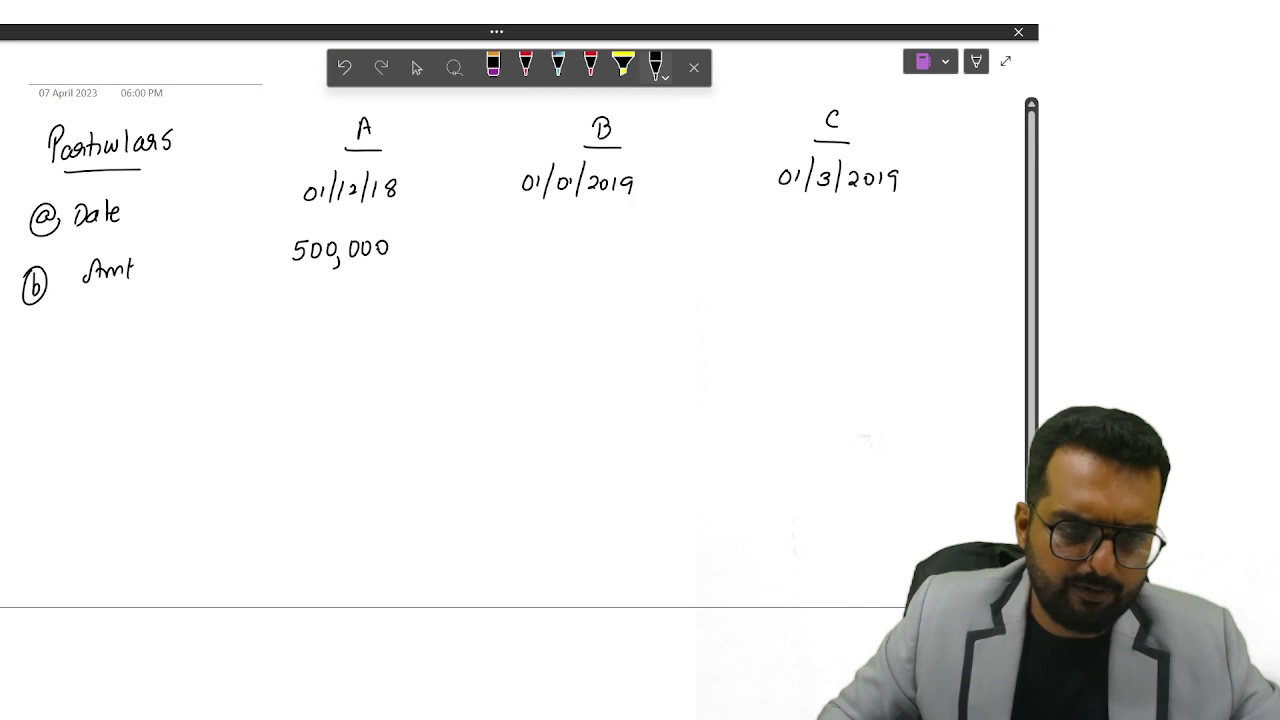
pyautogui.hotkey('alt', 'Tab')
# - Fill in the amounts 10,00,000 for scheme B and 500,000 for scheme C
pyautogui.hotkey('alt', 'Tab')
pyautogui.moveTo(550, 229); pyautogui.dragTo(559, 232)
pyautogui.moveTo(568, 244); pyautogui.dragTo(582, 230)
pyautogui.moveTo(600, 229); pyautogui.dragTo(603, 255)
pyautogui.moveTo(624, 228); pyautogui.dragTo(636, 230)
pyautogui.moveTo(653, 229); pyautogui.dragTo(651, 230)
pyautogui.hotkey('alt', 'Tab')
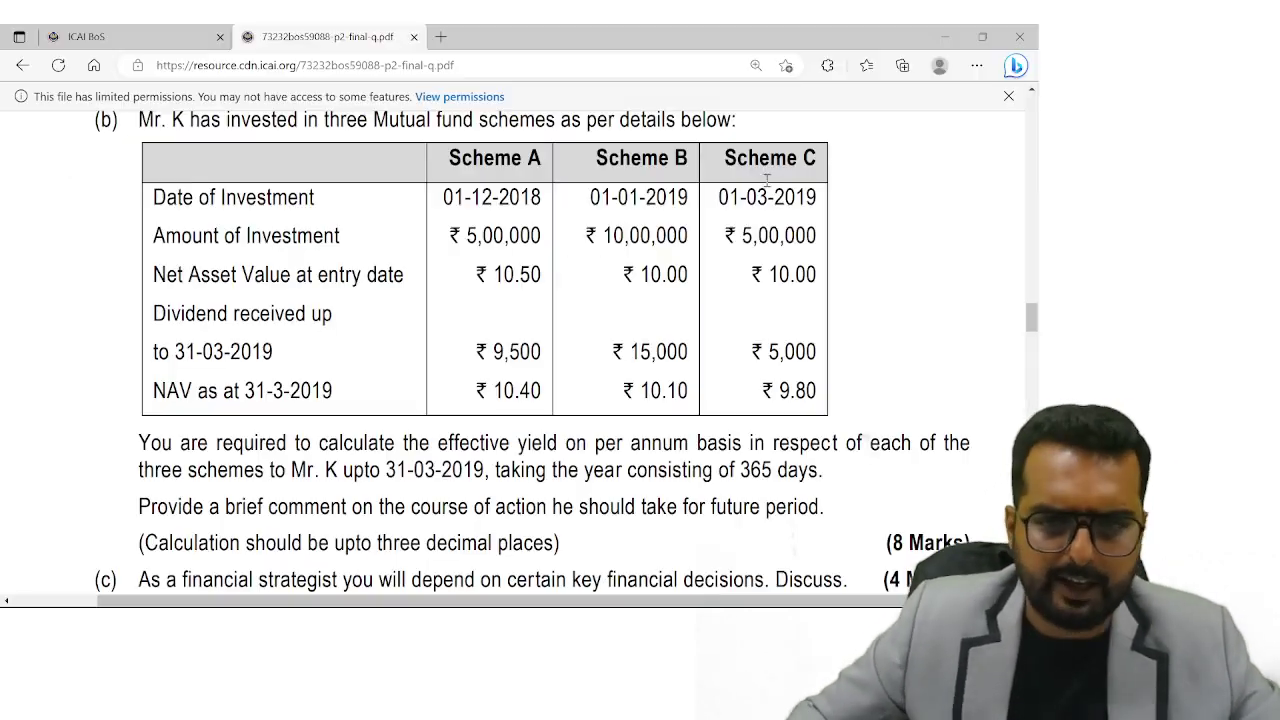
# - Add the row label '(c) Opening NAV' below Amt
pyautogui.hotkey('alt', 'Tab')
pyautogui.moveTo(797, 217)
pyautogui.mouseDown()
pyautogui.moveTo(808, 217)
pyautogui.moveTo(794, 234)
pyautogui.mouseUp()
pyautogui.moveTo(820, 220); pyautogui.dragTo(835, 223)
pyautogui.moveTo(844, 236); pyautogui.dragTo(861, 224)
pyautogui.moveTo(877, 223); pyautogui.dragTo(892, 224)
pyautogui.click(911, 226)
pyautogui.moveTo(36, 334); pyautogui.dragTo(32, 346)
pyautogui.moveTo(40, 324)
pyautogui.mouseDown()
pyautogui.moveTo(18, 350)
pyautogui.moveTo(42, 326)
pyautogui.moveTo(90, 323)
pyautogui.moveTo(104, 348)
pyautogui.moveTo(120, 334)
pyautogui.mouseUp()
pyautogui.hotkey('alt', 'Tab')
pyautogui.hotkey('alt', 'Tab')
pyautogui.moveTo(124, 336); pyautogui.dragTo(142, 333)
pyautogui.moveTo(145, 332)
pyautogui.mouseDown()
pyautogui.moveTo(156, 330)
pyautogui.moveTo(150, 344)
pyautogui.moveTo(190, 312)
pyautogui.mouseUp()
pyautogui.moveTo(193, 320); pyautogui.dragTo(224, 306)
pyautogui.hotkey('alt', 'Tab')
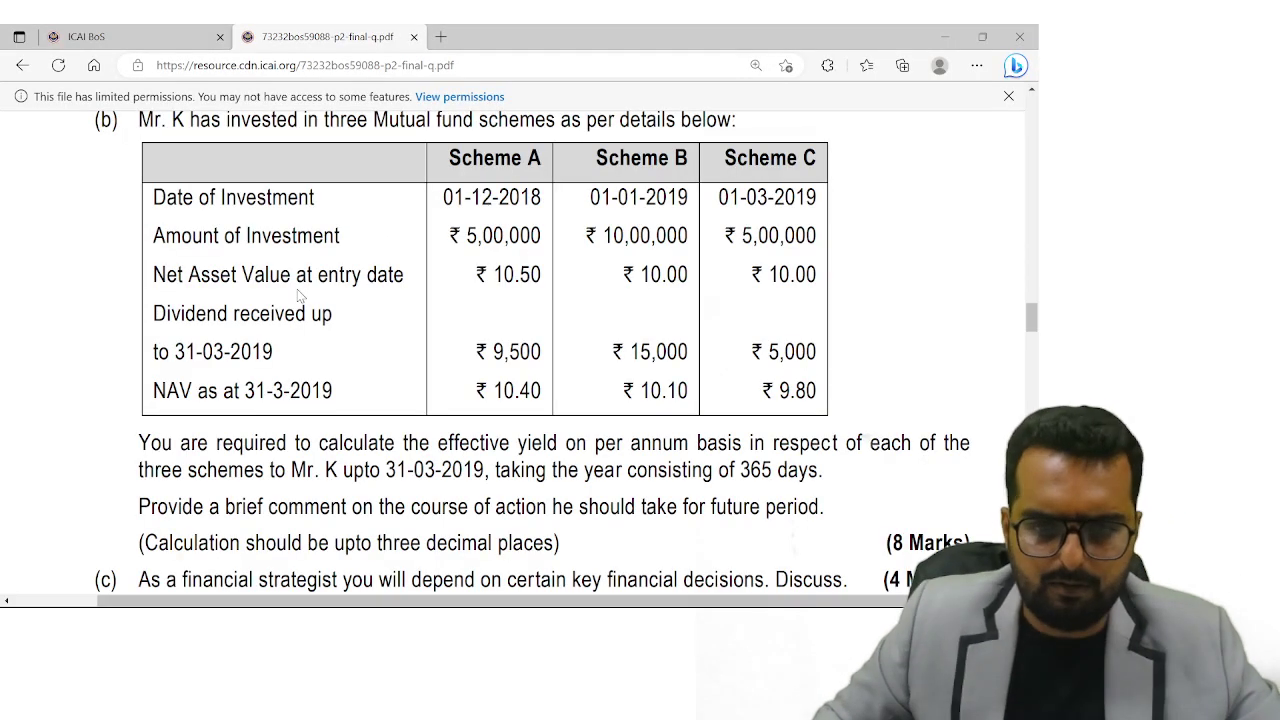
# - Write the opening NAVs: 10.50 for A, 10.00 for B and 10.00 for C
pyautogui.hotkey('alt', 'Tab')
pyautogui.moveTo(341, 305); pyautogui.dragTo(339, 306)
pyautogui.moveTo(373, 303); pyautogui.dragTo(363, 318)
pyautogui.moveTo(386, 303); pyautogui.dragTo(384, 304)
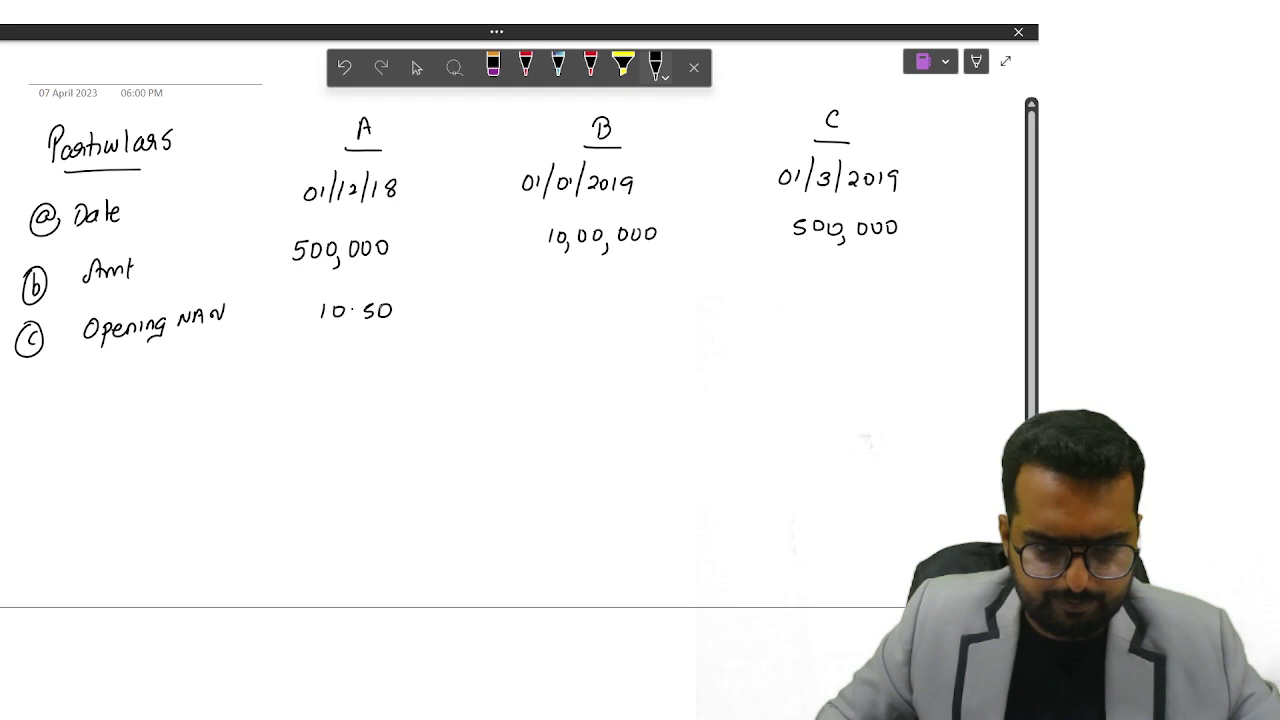
pyautogui.hotkey('alt', 'Tab')
pyautogui.hotkey('alt', 'Tab')
pyautogui.moveTo(564, 290); pyautogui.dragTo(612, 290)
pyautogui.moveTo(630, 291)
pyautogui.mouseDown()
pyautogui.moveTo(626, 301)
pyautogui.moveTo(629, 290)
pyautogui.mouseUp()
pyautogui.hotkey('alt', 'Tab')
pyautogui.hotkey('alt', 'Tab')
pyautogui.moveTo(807, 281)
pyautogui.mouseDown()
pyautogui.moveTo(806, 297)
pyautogui.moveTo(855, 284)
pyautogui.mouseUp()
pyautogui.moveTo(871, 282); pyautogui.dragTo(870, 284)
# - Add the row label '(d) No. of Units' below Opening NAV
pyautogui.moveTo(40, 402); pyautogui.dragTo(41, 416)
pyautogui.moveTo(32, 386); pyautogui.dragTo(83, 393)
pyautogui.click(97, 398)
pyautogui.moveTo(114, 392)
pyautogui.mouseDown()
pyautogui.moveTo(114, 424)
pyautogui.moveTo(180, 390)
pyautogui.mouseUp()
pyautogui.moveTo(188, 380); pyautogui.dragTo(202, 400)
pyautogui.click(212, 368)
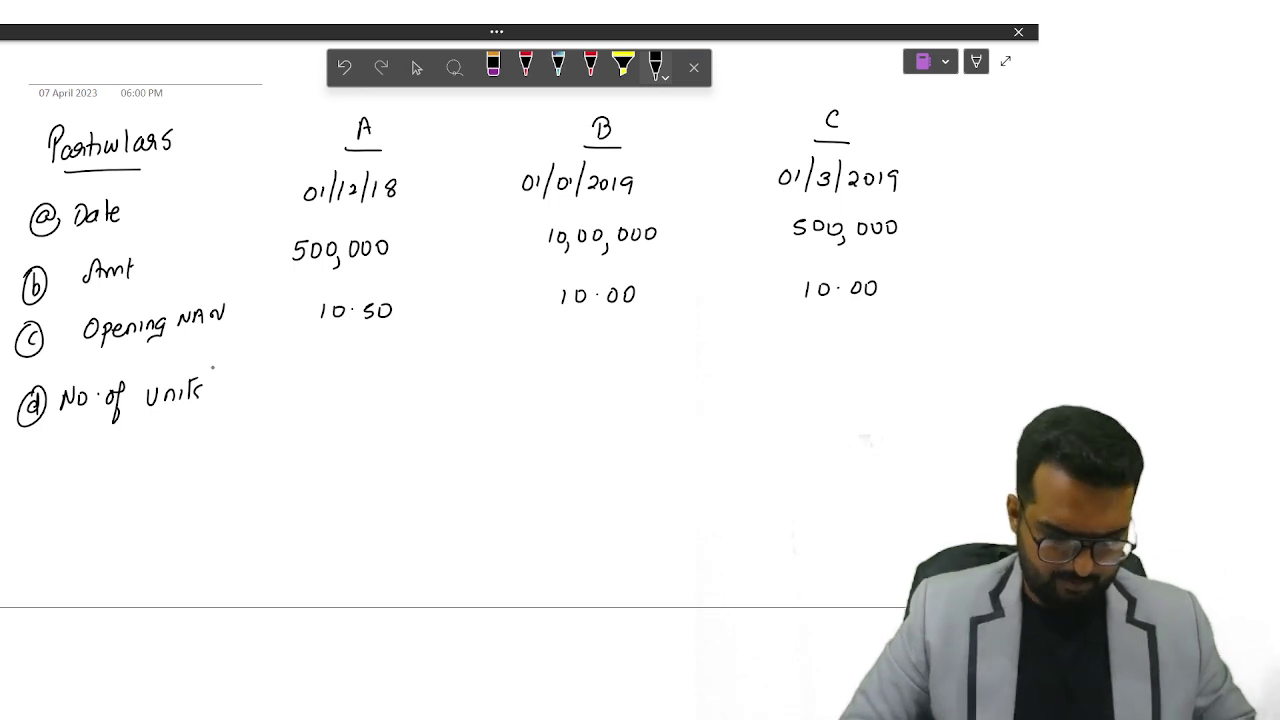
# - Write the unit counts 47619.04 for scheme A and 100,000 for scheme B
pyautogui.moveTo(306, 376); pyautogui.dragTo(313, 394)
pyautogui.moveTo(324, 378)
pyautogui.mouseDown()
pyautogui.moveTo(334, 390)
pyautogui.moveTo(344, 380)
pyautogui.mouseUp()
pyautogui.moveTo(362, 369)
pyautogui.mouseDown()
pyautogui.moveTo(356, 388)
pyautogui.moveTo(372, 386)
pyautogui.mouseUp()
pyautogui.moveTo(390, 368)
pyautogui.mouseDown()
pyautogui.moveTo(386, 384)
pyautogui.moveTo(409, 368)
pyautogui.mouseUp()
pyautogui.moveTo(424, 364); pyautogui.dragTo(430, 388)
pyautogui.moveTo(560, 362); pyautogui.dragTo(560, 378)
pyautogui.moveTo(575, 362); pyautogui.dragTo(589, 363)
pyautogui.moveTo(600, 374)
pyautogui.mouseDown()
pyautogui.moveTo(596, 384)
pyautogui.moveTo(613, 362)
pyautogui.mouseUp()
pyautogui.moveTo(630, 360); pyautogui.dragTo(647, 362)
pyautogui.click(663, 351)
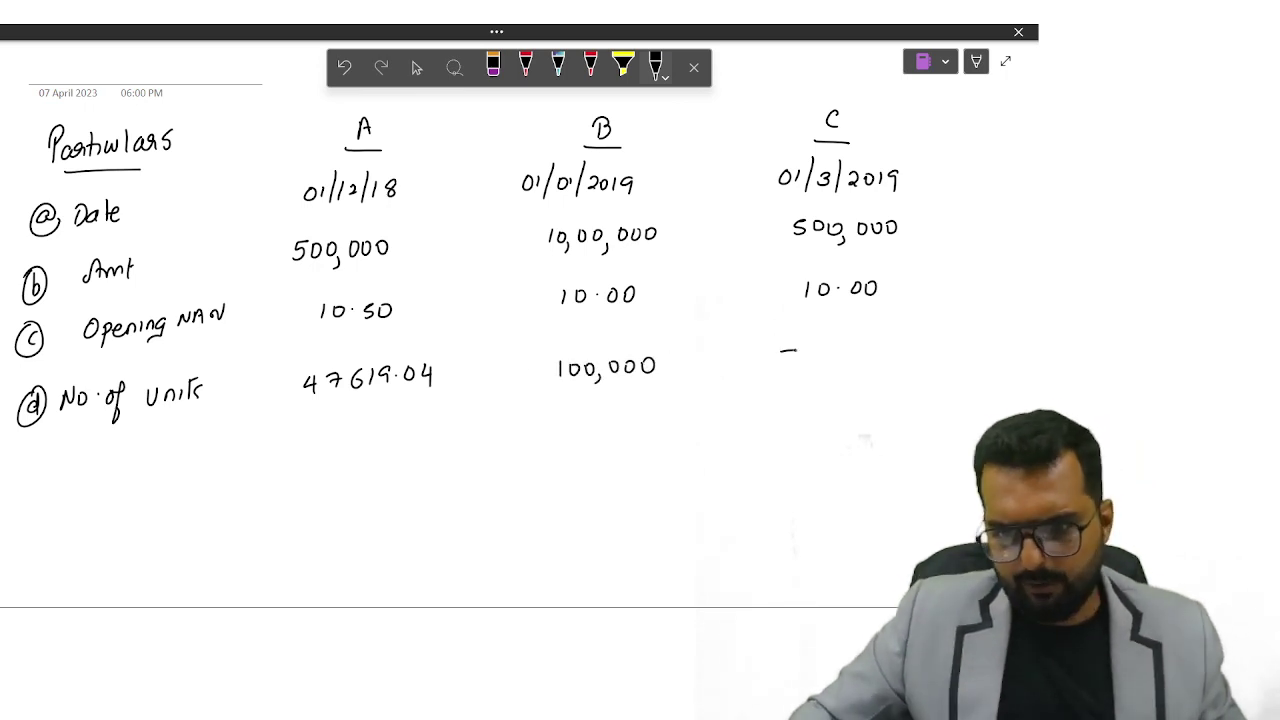
# - Write 50,000 units under scheme C
pyautogui.moveTo(782, 352); pyautogui.dragTo(786, 364)
pyautogui.moveTo(808, 350); pyautogui.dragTo(817, 370)
pyautogui.moveTo(838, 348); pyautogui.dragTo(855, 347)
pyautogui.moveTo(878, 347); pyautogui.dragTo(877, 348)
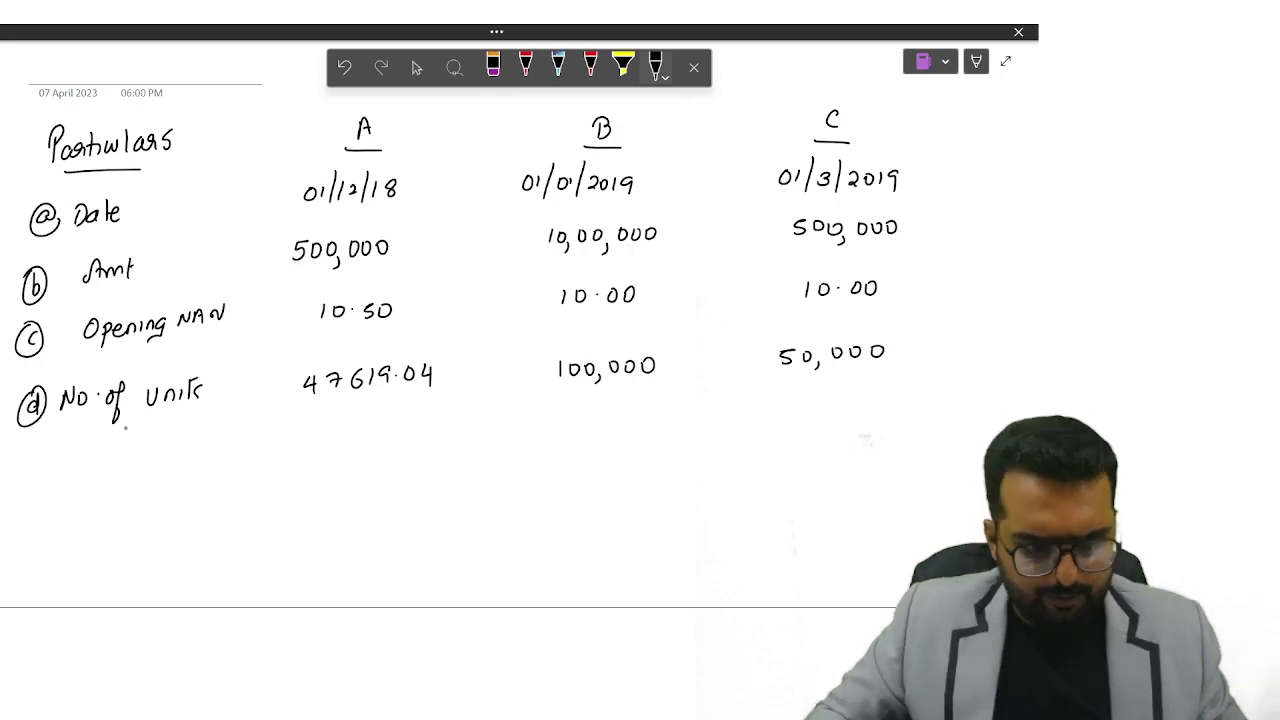
# - Start row (e) with a circled label reading DPS
pyautogui.moveTo(30, 462); pyautogui.dragTo(41, 468)
pyautogui.moveTo(34, 444)
pyautogui.mouseDown()
pyautogui.moveTo(84, 467)
pyautogui.moveTo(106, 450)
pyautogui.mouseUp()
pyautogui.moveTo(126, 450); pyautogui.dragTo(116, 466)
# - Write scheme A's dividend per unit, 0·1995, checked against the question PDF
pyautogui.hotkey('alt', 'Tab')
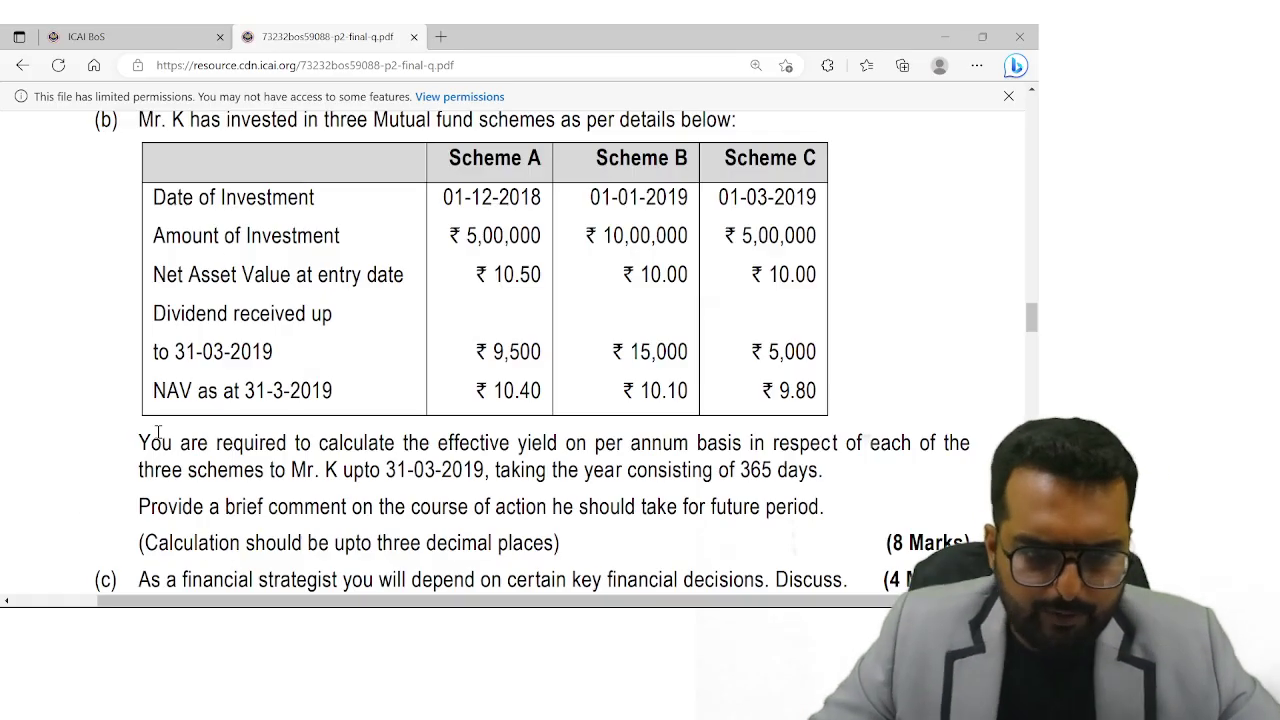
pyautogui.hotkey('alt', 'Tab')
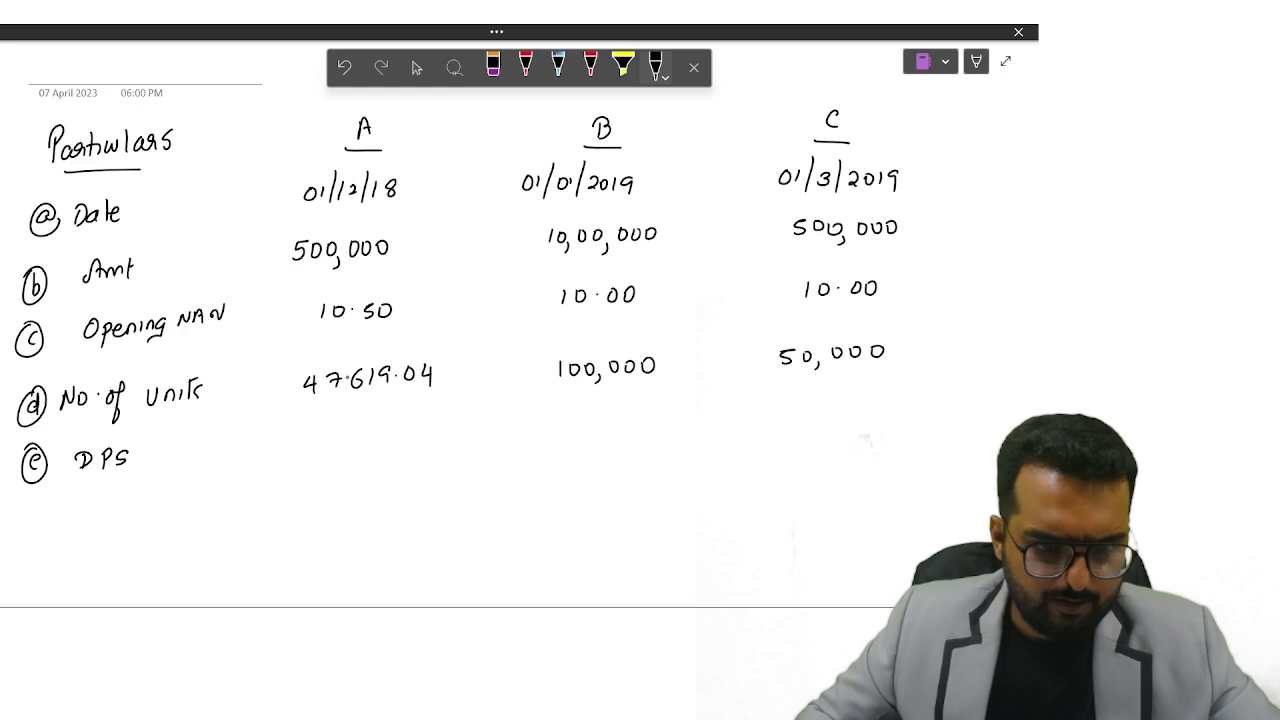
pyautogui.moveTo(339, 429)
pyautogui.mouseDown()
pyautogui.moveTo(338, 444)
pyautogui.moveTo(382, 443)
pyautogui.mouseUp()
pyautogui.moveTo(404, 425); pyautogui.dragTo(398, 445)
pyautogui.moveTo(424, 423); pyautogui.dragTo(413, 438)
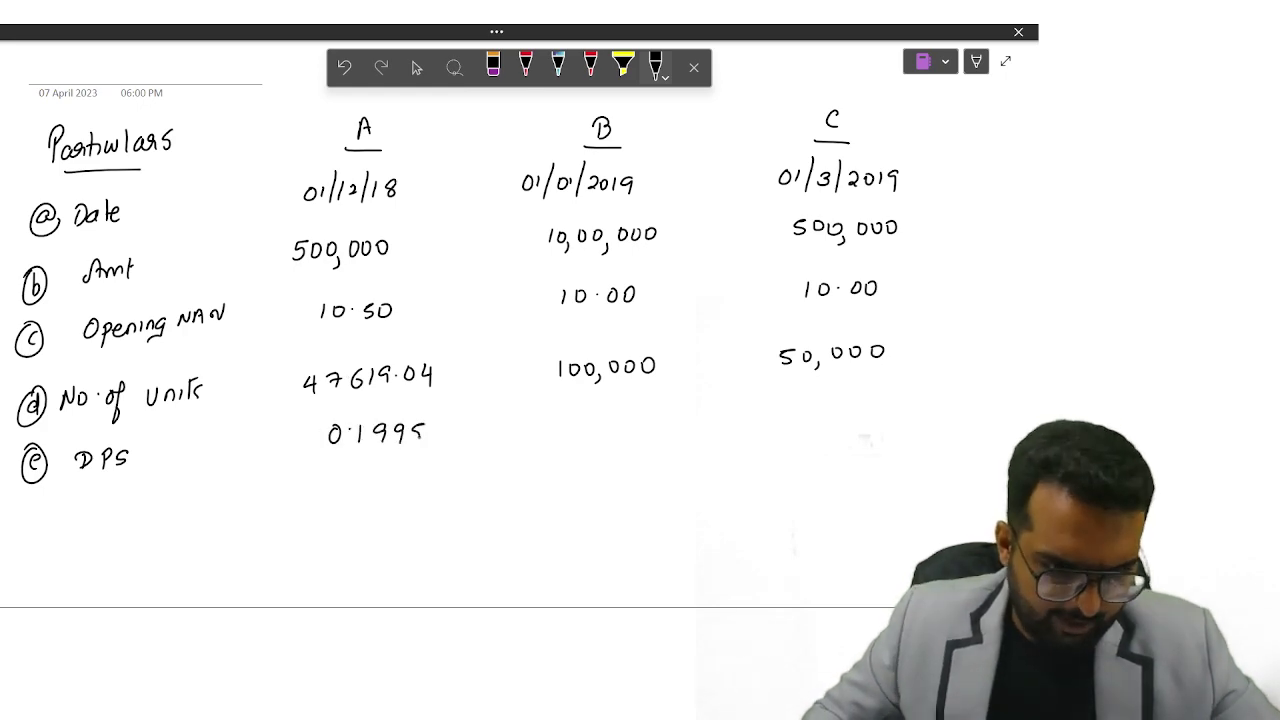
# - Write scheme B's dividend per unit as 0.15
pyautogui.hotkey('alt', 'Tab')
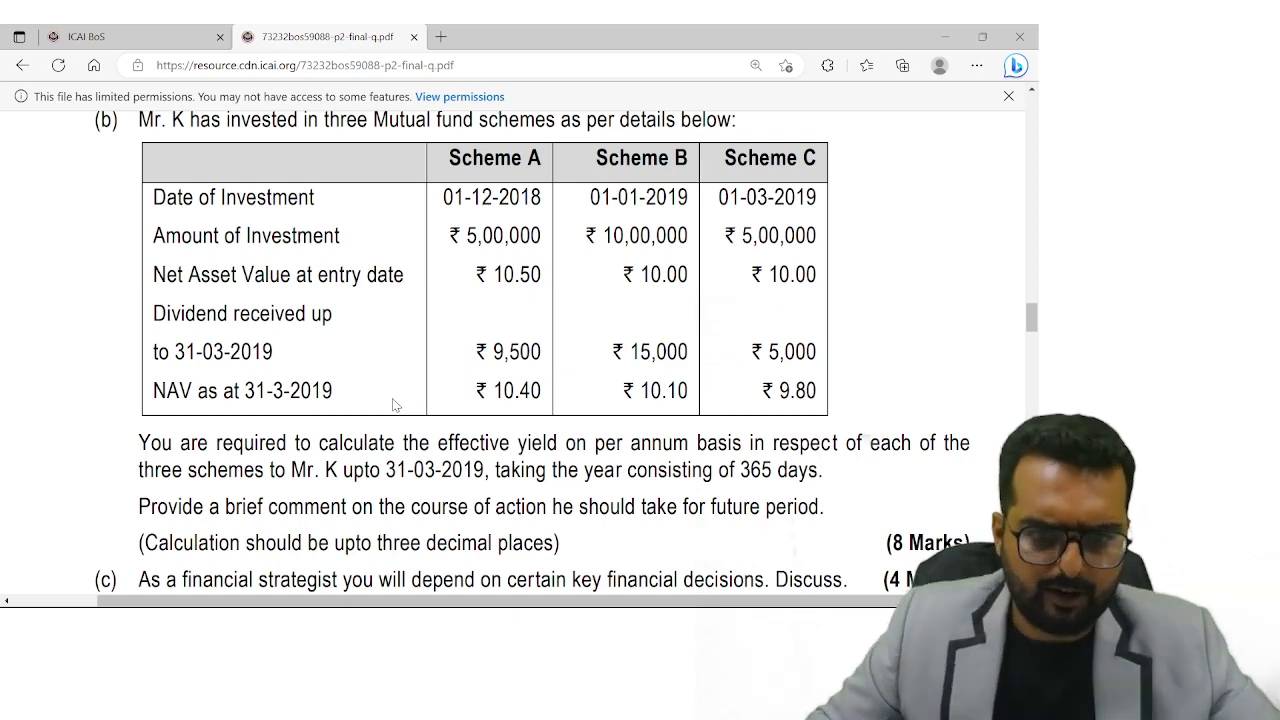
pyautogui.hotkey('alt', 'Tab')
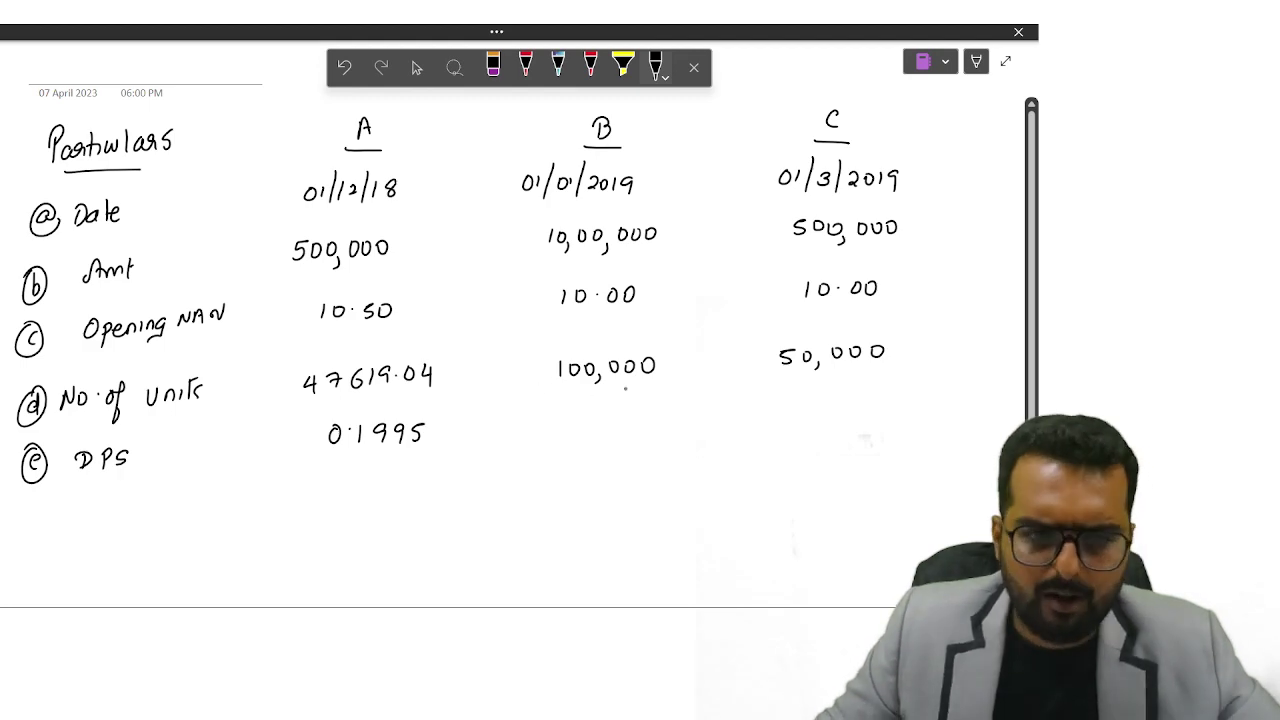
pyautogui.hotkey('alt', 'Tab')
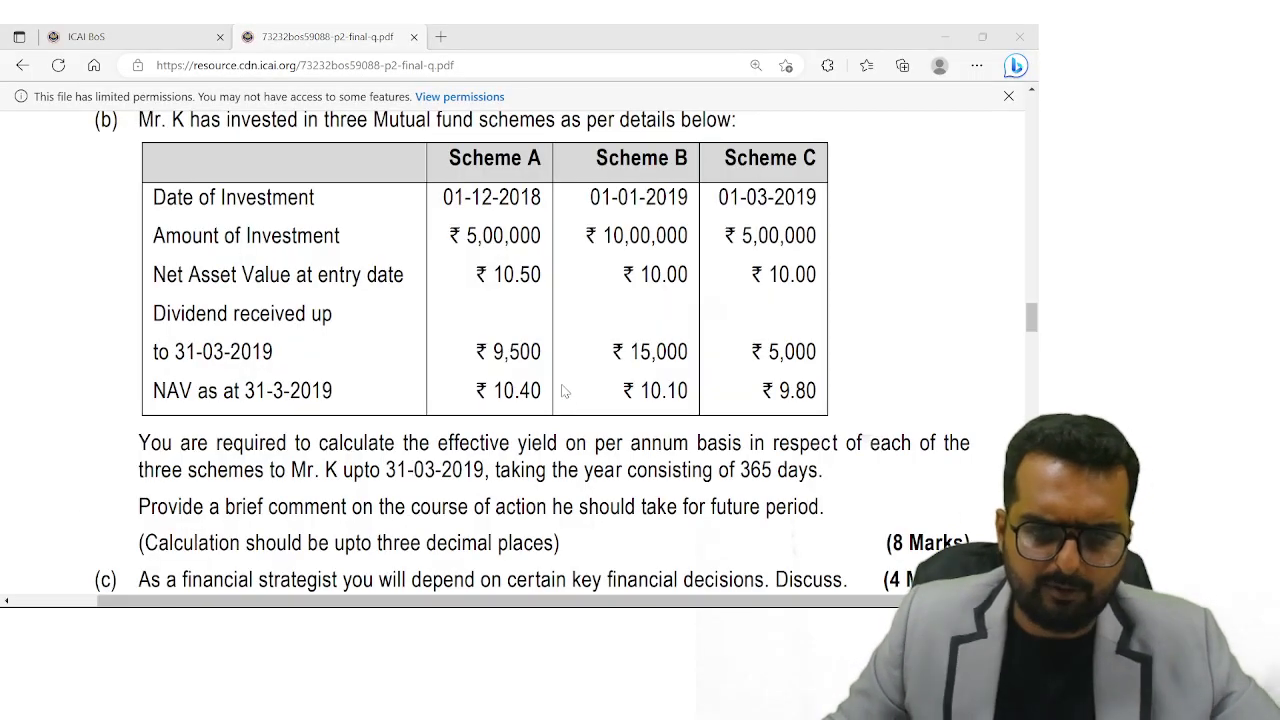
pyautogui.hotkey('alt', 'Tab')
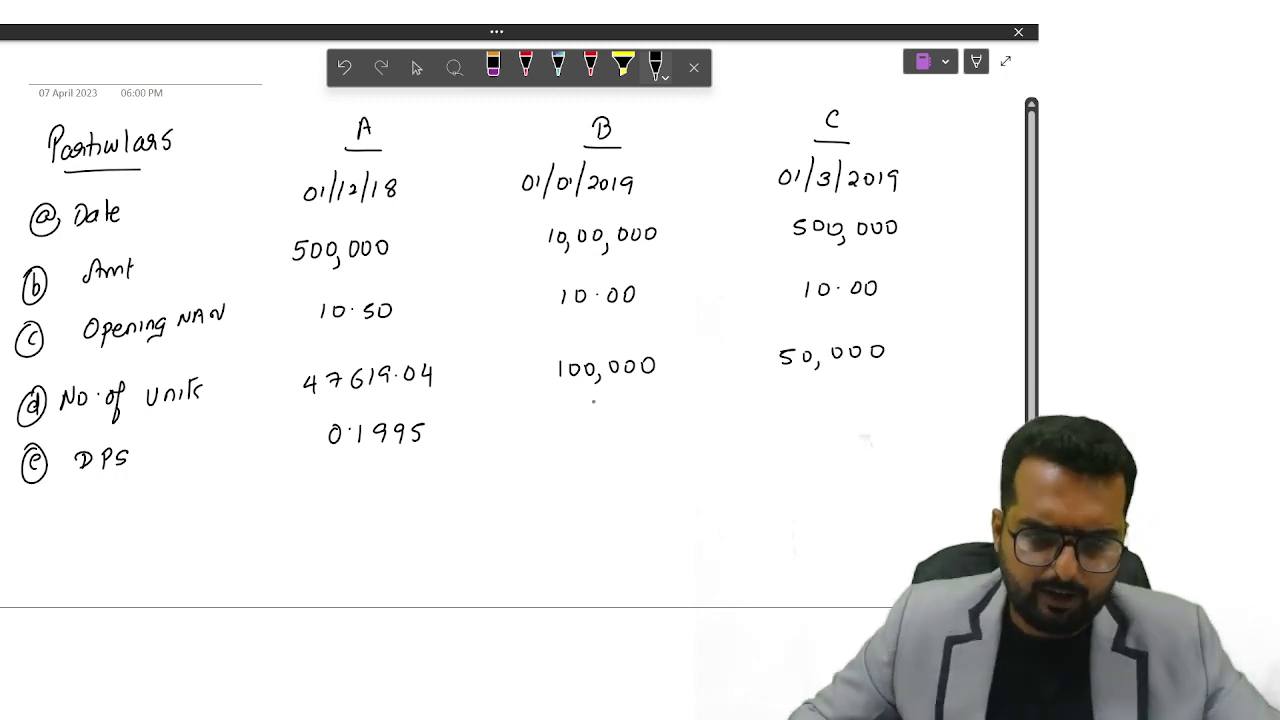
pyautogui.moveTo(586, 415); pyautogui.dragTo(621, 429)
pyautogui.click(599, 424)
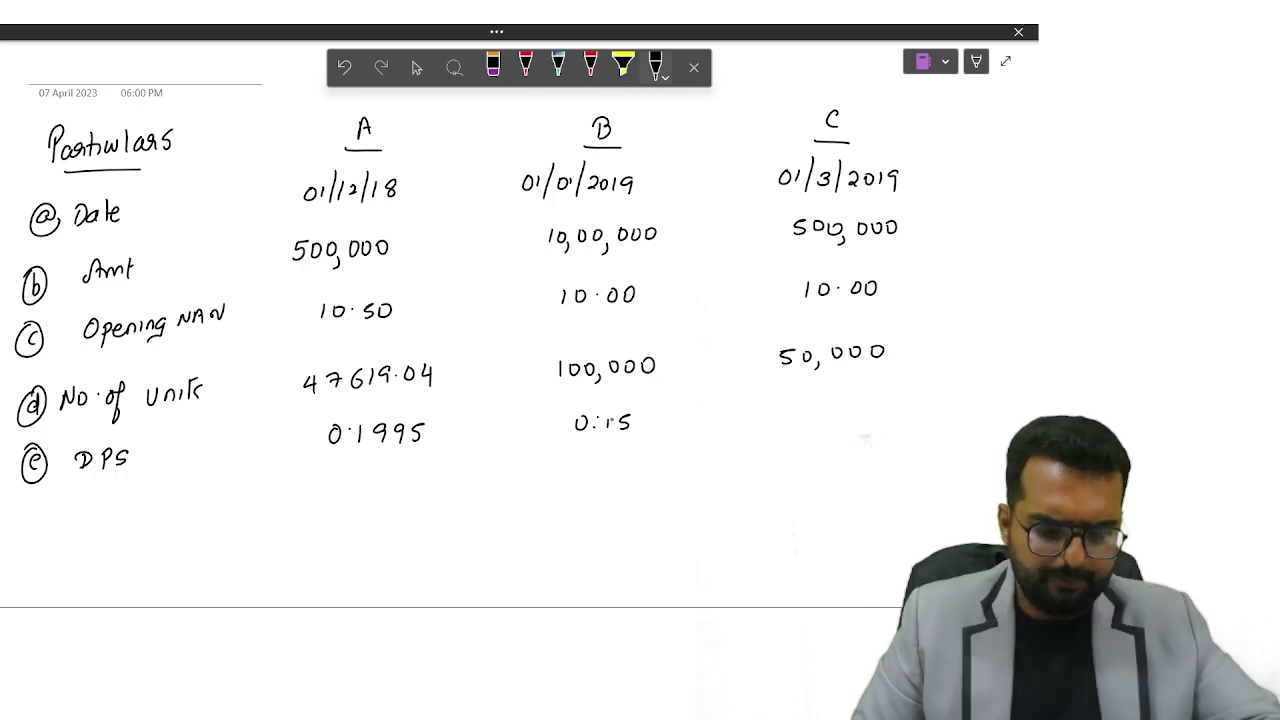
# - Write scheme C's dividend as 0.10 ₹/unit
pyautogui.hotkey('alt', 'Tab')
pyautogui.hotkey('alt', 'Tab')
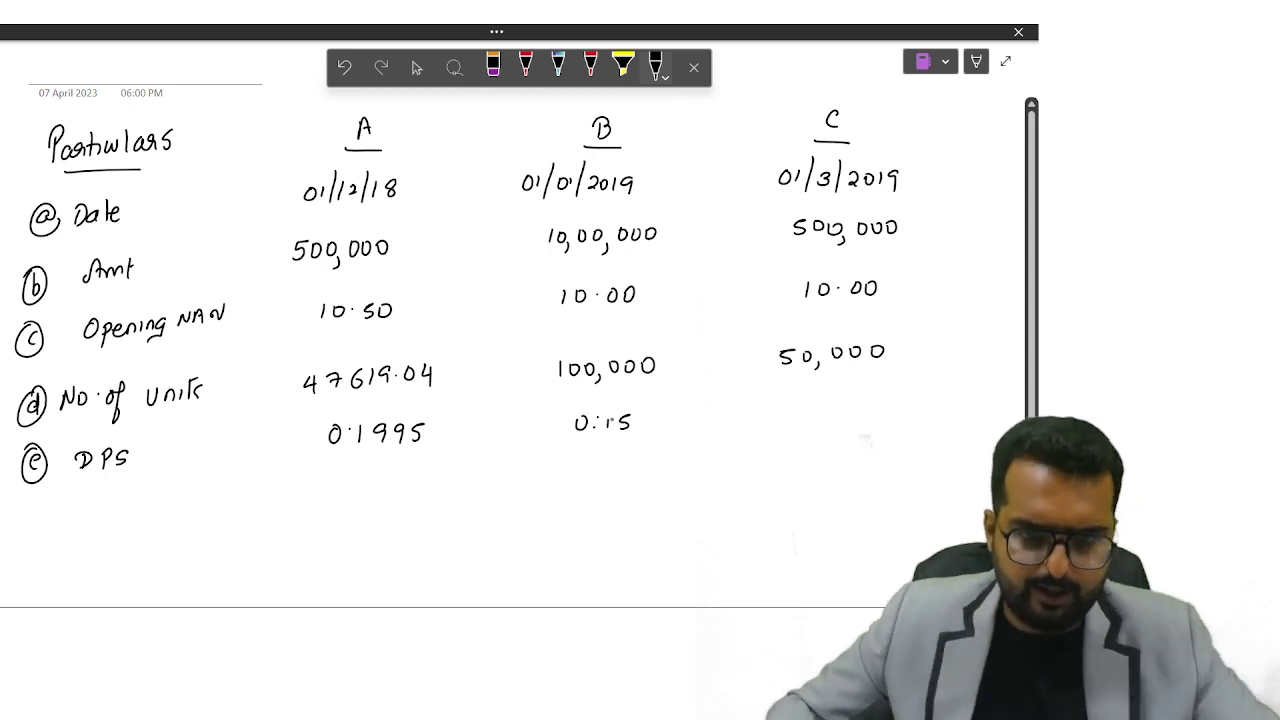
pyautogui.moveTo(792, 406); pyautogui.dragTo(816, 421)
pyautogui.moveTo(830, 405); pyautogui.dragTo(853, 421)
pyautogui.moveTo(848, 406)
pyautogui.mouseDown()
pyautogui.moveTo(860, 405)
pyautogui.moveTo(862, 425)
pyautogui.moveTo(893, 421)
pyautogui.mouseUp()
pyautogui.click(879, 411)
pyautogui.moveTo(896, 421); pyautogui.dragTo(911, 420)
pyautogui.moveTo(917, 403); pyautogui.dragTo(923, 420)
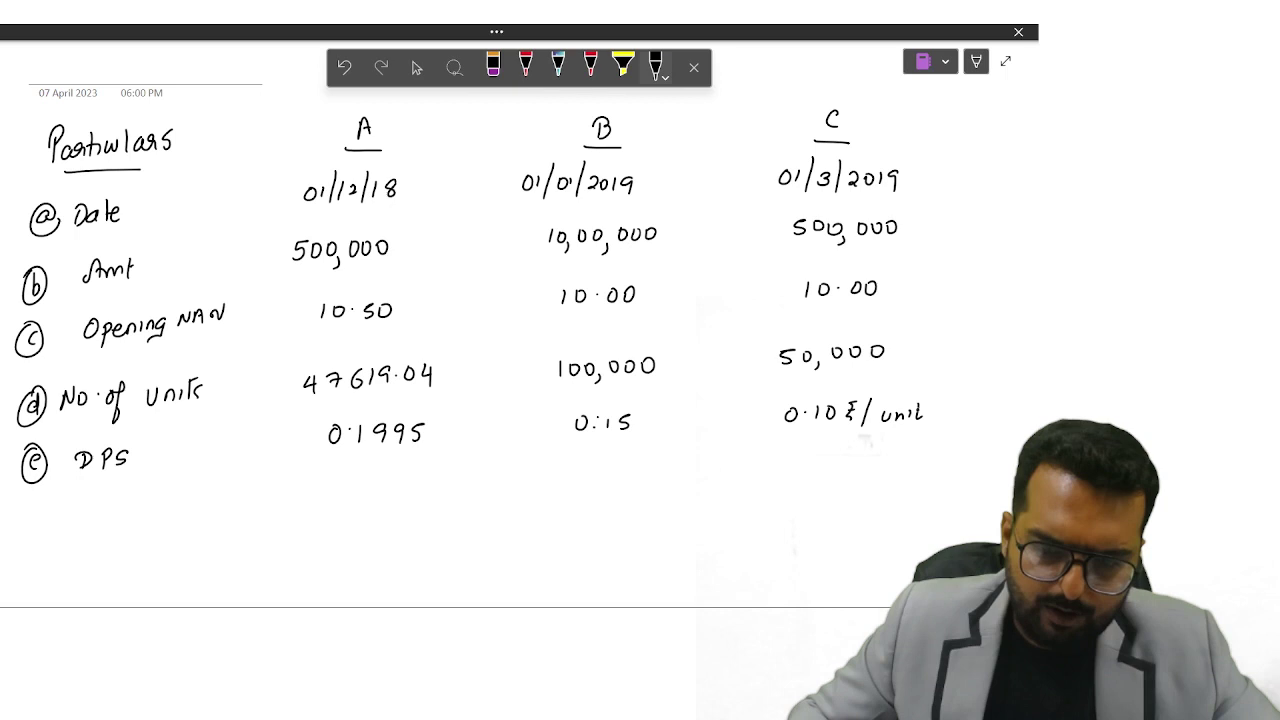
# - Start row (f) with a circled label
pyautogui.moveTo(44, 510); pyautogui.dragTo(40, 532)
pyautogui.moveTo(42, 498)
pyautogui.mouseDown()
pyautogui.moveTo(58, 504)
pyautogui.moveTo(50, 517)
pyautogui.mouseUp()
pyautogui.click(86, 496)
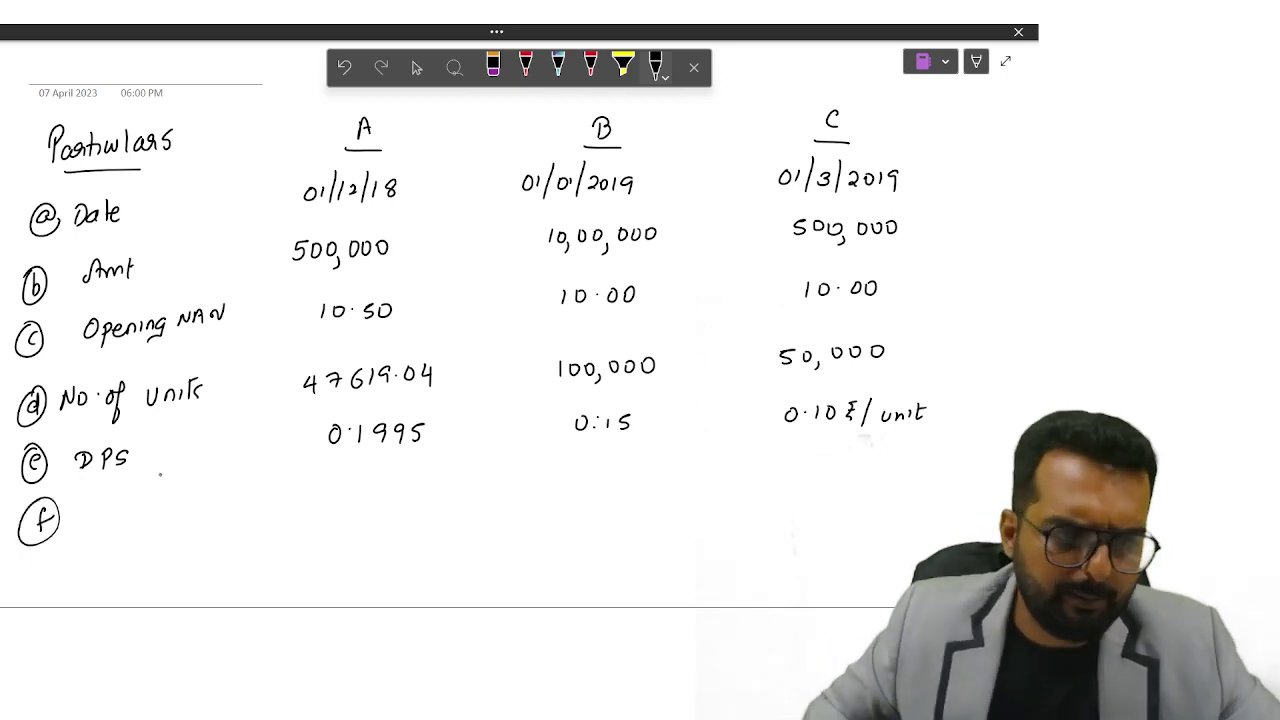
# - Label row (f) NAV1 and write closing NAVs 10·40, 10·10 and 9·80 for A, B, C
pyautogui.moveTo(88, 522); pyautogui.dragTo(106, 502)
pyautogui.moveTo(110, 520)
pyautogui.mouseDown()
pyautogui.moveTo(126, 500)
pyautogui.moveTo(152, 498)
pyautogui.moveTo(154, 522)
pyautogui.mouseUp()
pyautogui.hotkey('alt', 'Tab')
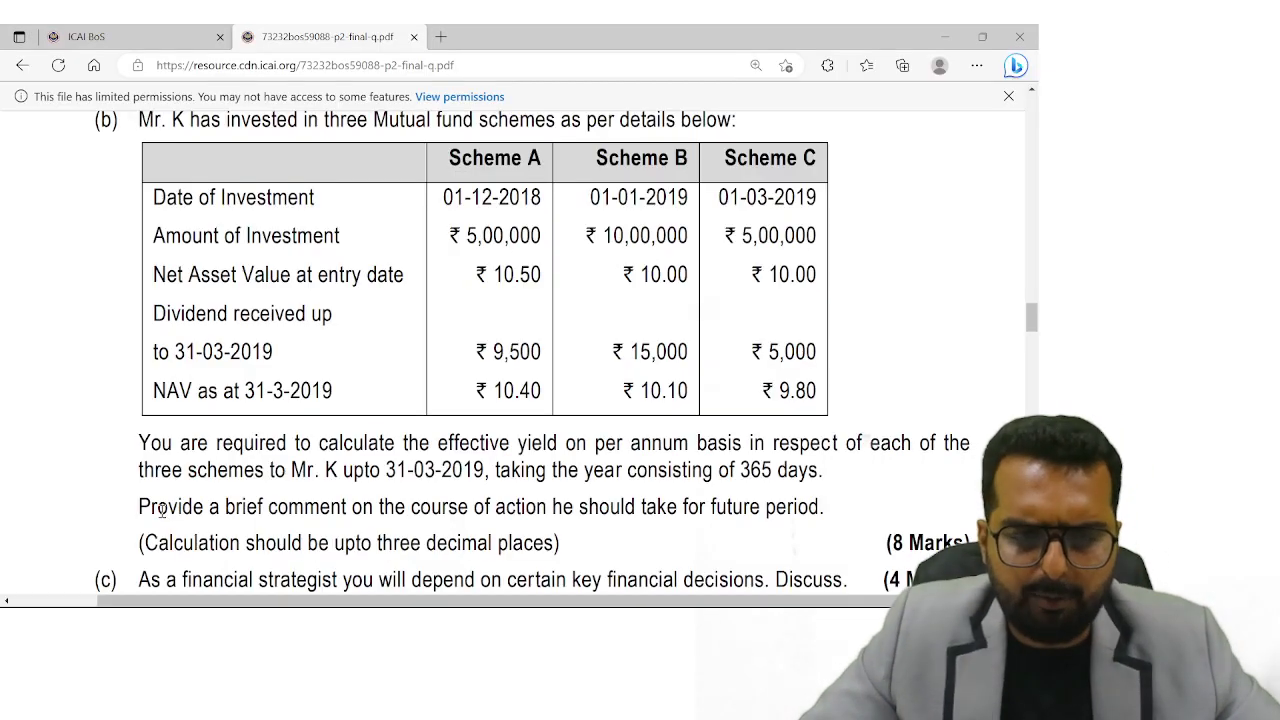
pyautogui.hotkey('alt', 'Tab')
pyautogui.moveTo(341, 486)
pyautogui.mouseDown()
pyautogui.moveTo(342, 502)
pyautogui.moveTo(410, 492)
pyautogui.mouseUp()
pyautogui.moveTo(574, 476)
pyautogui.mouseDown()
pyautogui.moveTo(574, 496)
pyautogui.moveTo(640, 488)
pyautogui.mouseUp()
pyautogui.hotkey('alt', 'Tab')
# - Add row (g) No. of days with 121, 90 and 31 days for A, B, C
pyautogui.hotkey('alt', 'Tab')
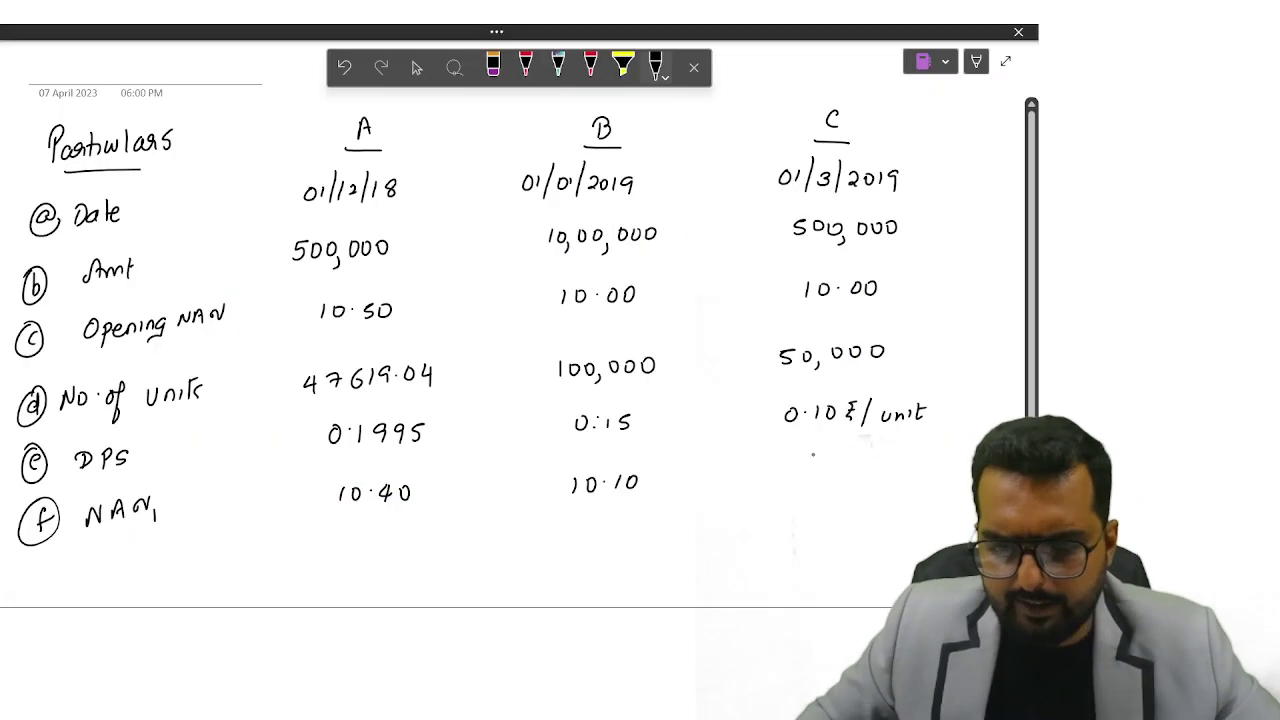
pyautogui.moveTo(810, 456)
pyautogui.mouseDown()
pyautogui.moveTo(806, 474)
pyautogui.moveTo(864, 472)
pyautogui.mouseUp()
pyautogui.moveTo(58, 556)
pyautogui.mouseDown()
pyautogui.moveTo(42, 570)
pyautogui.moveTo(56, 558)
pyautogui.moveTo(104, 566)
pyautogui.mouseUp()
pyautogui.moveTo(127, 565); pyautogui.dragTo(130, 590)
pyautogui.moveTo(127, 570); pyautogui.dragTo(166, 554)
pyautogui.moveTo(180, 564)
pyautogui.mouseDown()
pyautogui.moveTo(184, 590)
pyautogui.moveTo(202, 573)
pyautogui.mouseUp()
pyautogui.hotkey('alt', 'Tab')
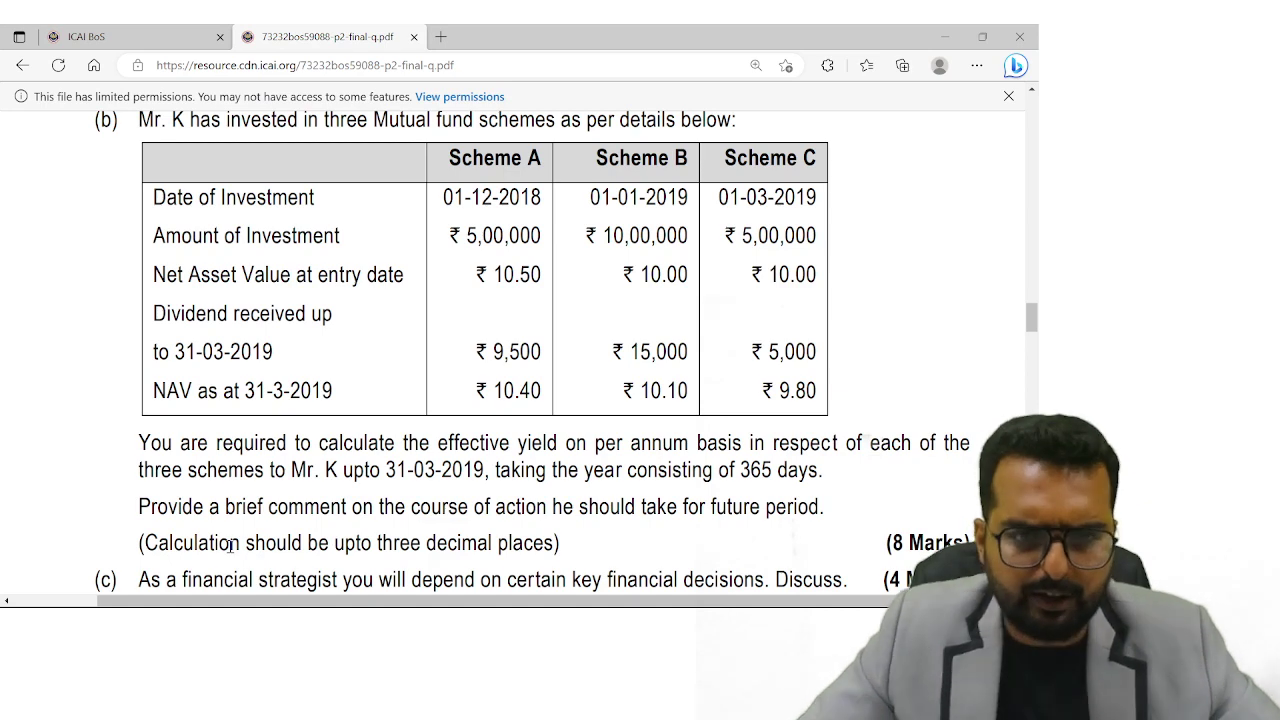
pyautogui.hotkey('alt', 'Tab')
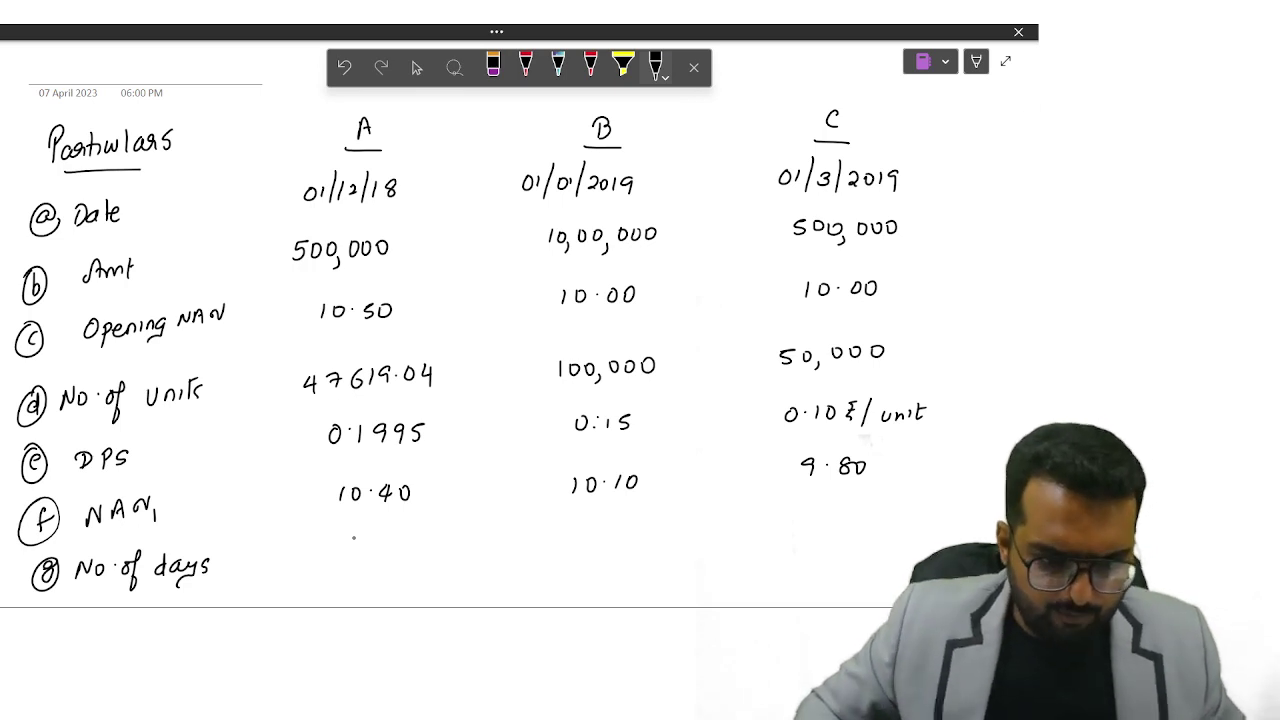
pyautogui.moveTo(345, 538)
pyautogui.mouseDown()
pyautogui.moveTo(362, 560)
pyautogui.moveTo(446, 550)
pyautogui.mouseUp()
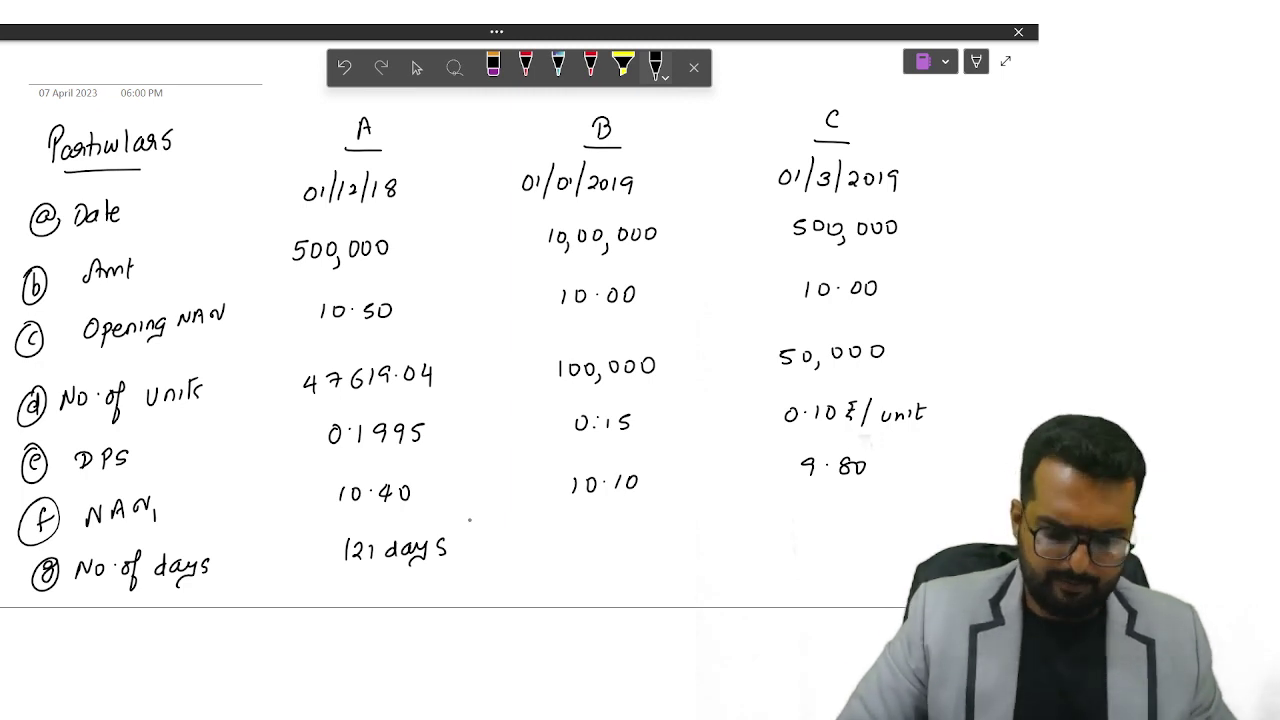
pyautogui.moveTo(568, 524)
pyautogui.mouseDown()
pyautogui.moveTo(656, 546)
pyautogui.moveTo(682, 538)
pyautogui.mouseUp()
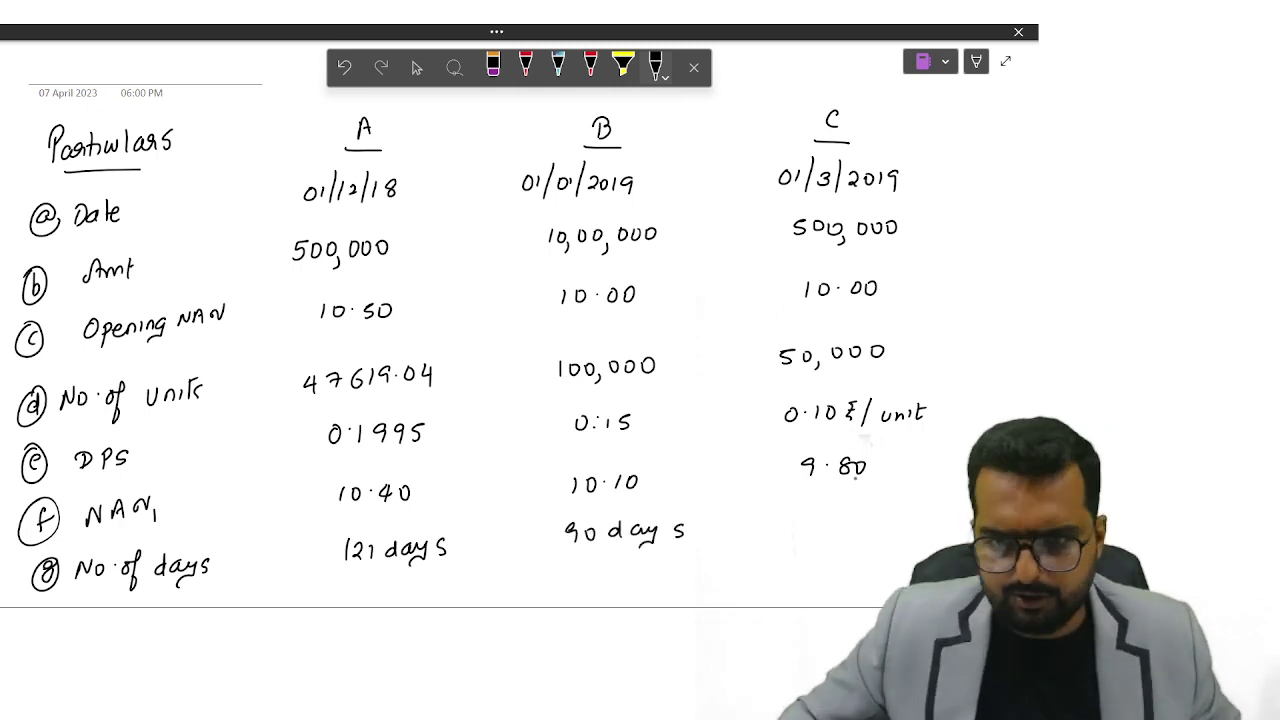
pyautogui.moveTo(822, 526)
pyautogui.mouseDown()
pyautogui.moveTo(847, 540)
pyautogui.moveTo(926, 538)
pyautogui.mouseUp()
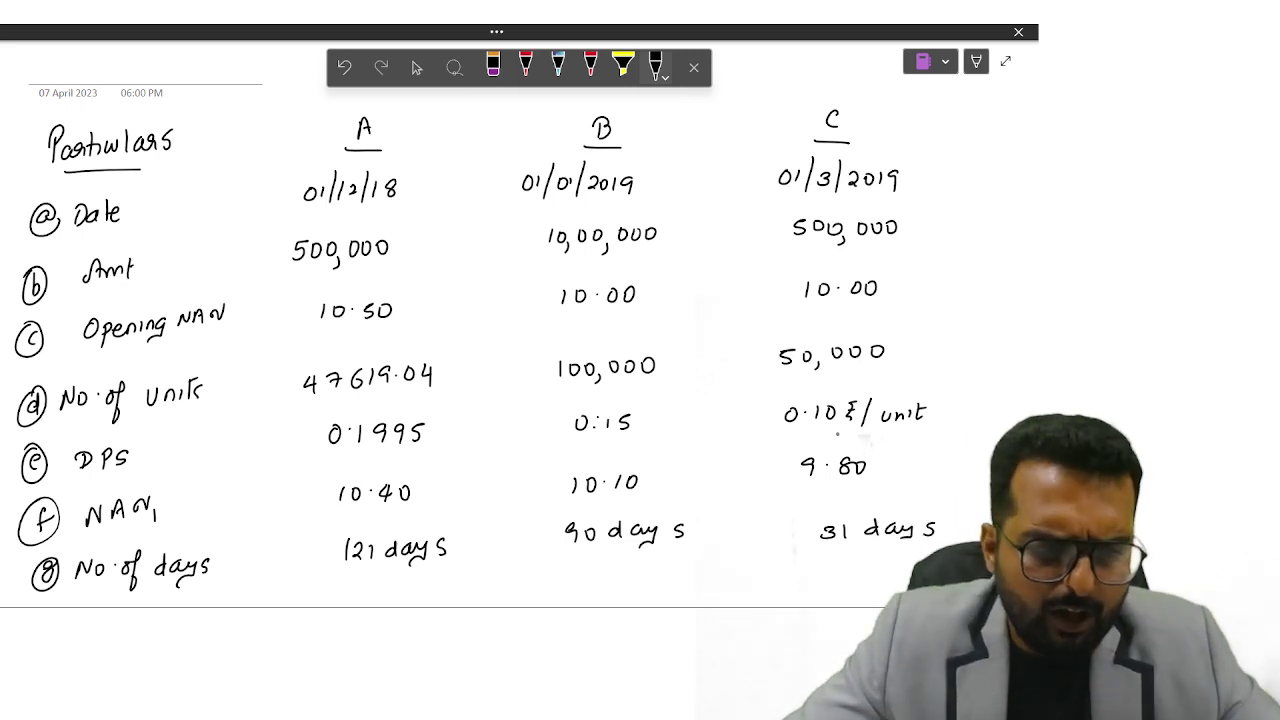
# - Scroll down and label row (h) Actual Return
pyautogui.scroll(-2, 520, 330)
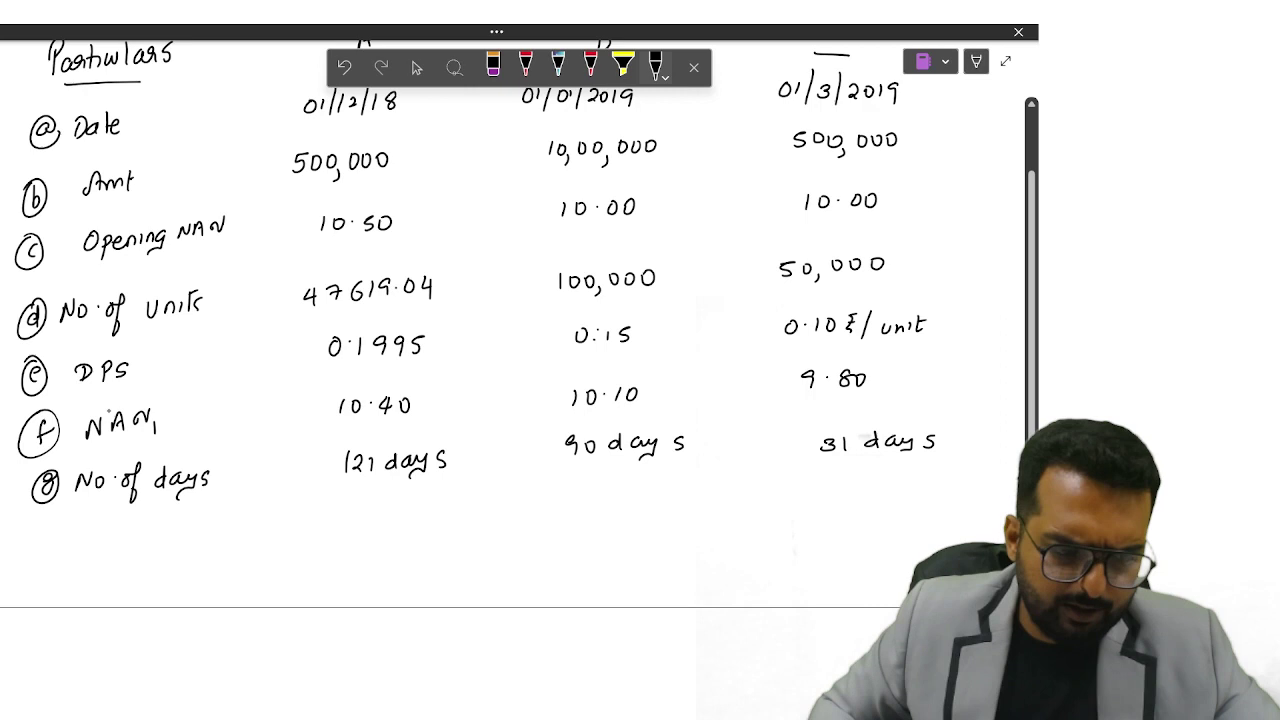
pyautogui.moveTo(50, 536)
pyautogui.mouseDown()
pyautogui.moveTo(42, 562)
pyautogui.moveTo(80, 532)
pyautogui.moveTo(128, 534)
pyautogui.moveTo(140, 516)
pyautogui.moveTo(178, 536)
pyautogui.moveTo(200, 516)
pyautogui.moveTo(230, 528)
pyautogui.mouseUp()
pyautogui.click(236, 524)
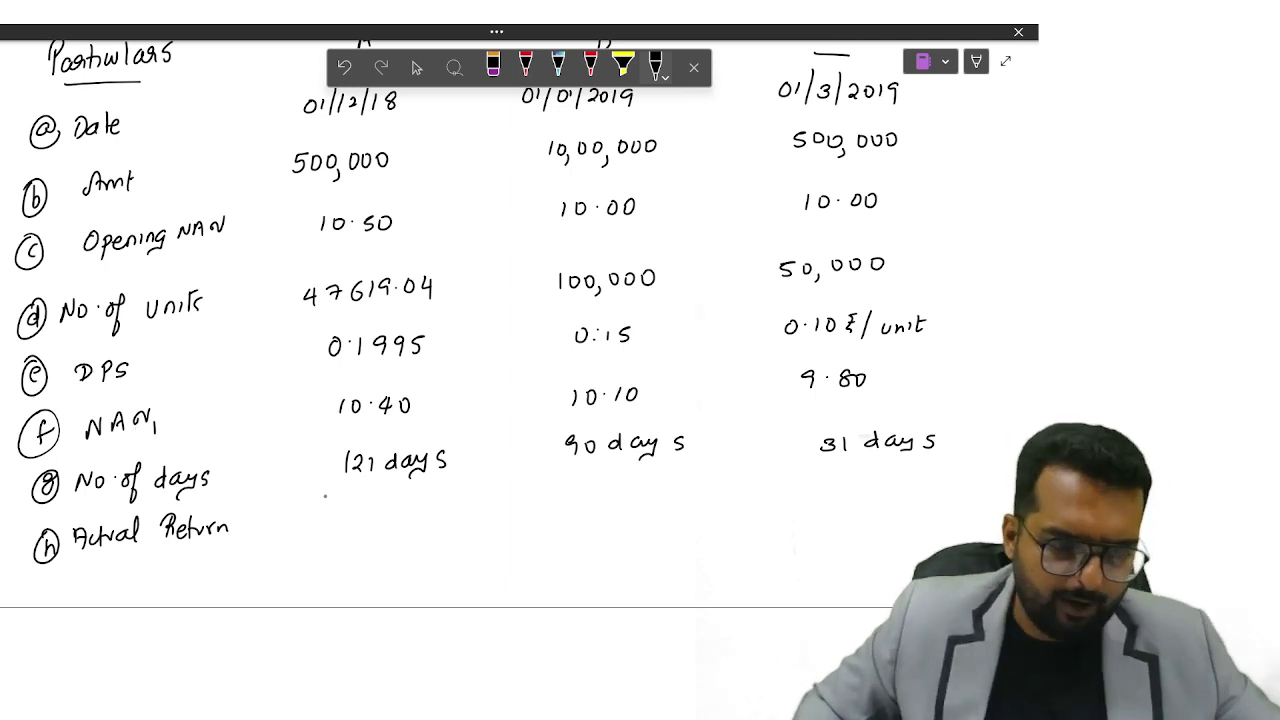
# - Write 2.85% as scheme A's actual return and double-underline it
pyautogui.moveTo(356, 506)
pyautogui.mouseDown()
pyautogui.moveTo(368, 522)
pyautogui.moveTo(396, 516)
pyautogui.mouseUp()
pyautogui.moveTo(418, 503)
pyautogui.mouseDown()
pyautogui.moveTo(406, 521)
pyautogui.moveTo(428, 524)
pyautogui.mouseUp()
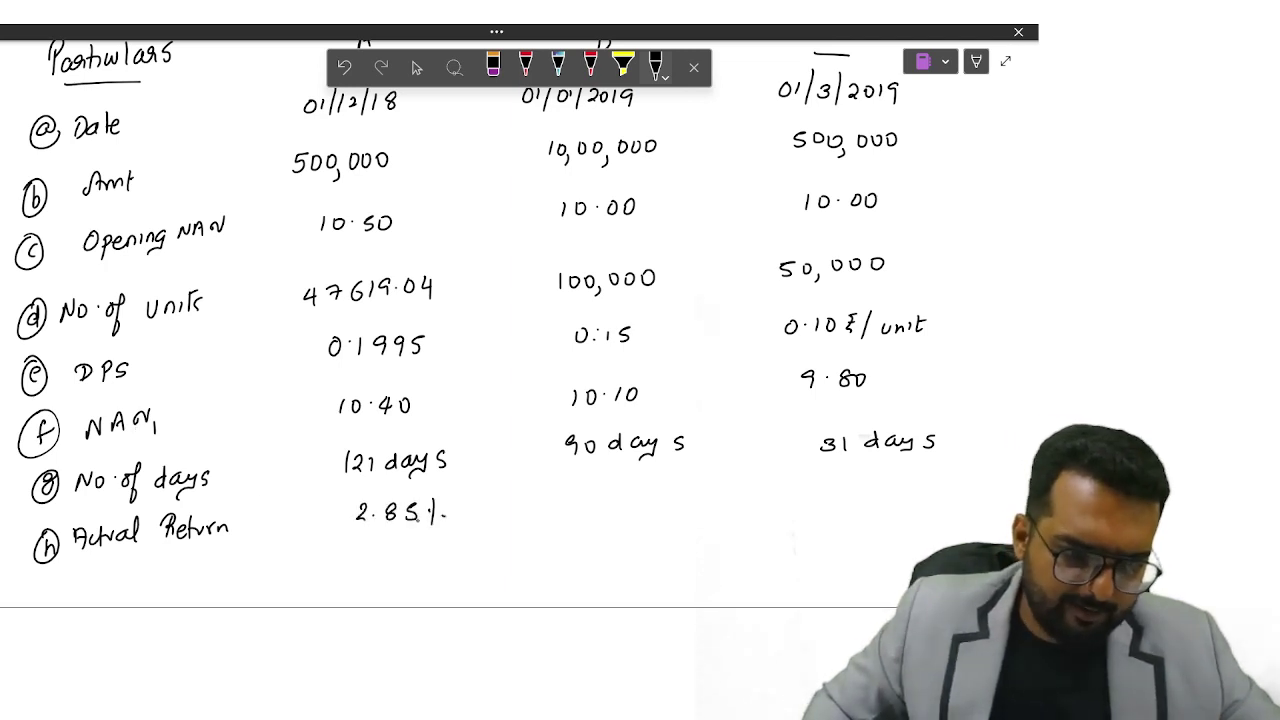
pyautogui.moveTo(347, 538); pyautogui.dragTo(431, 535)
pyautogui.moveTo(349, 547); pyautogui.dragTo(411, 546)
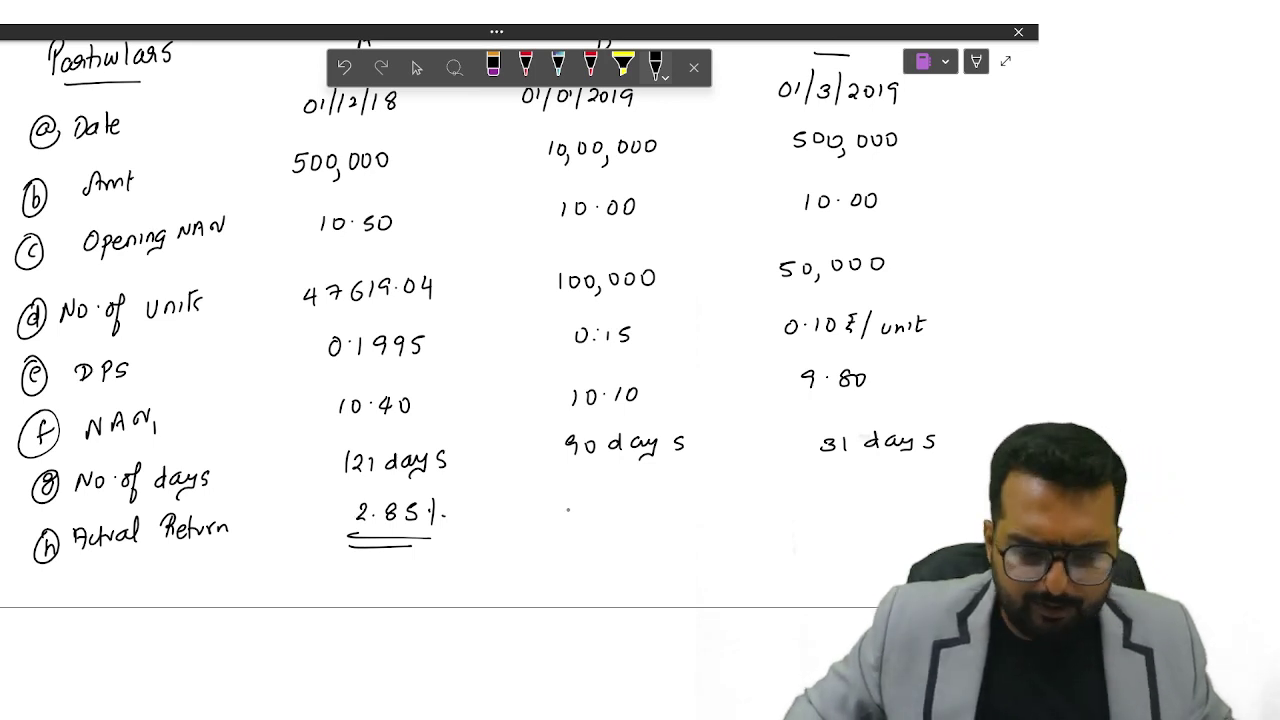
# - Write 10.03% as scheme B's actual return and underline it
pyautogui.moveTo(567, 505); pyautogui.dragTo(569, 524)
pyautogui.moveTo(580, 508); pyautogui.dragTo(620, 522)
pyautogui.click(592, 516)
pyautogui.moveTo(645, 502); pyautogui.dragTo(637, 524)
pyautogui.moveTo(548, 544)
pyautogui.mouseDown()
pyautogui.moveTo(640, 541)
pyautogui.moveTo(627, 550)
pyautogui.mouseUp()
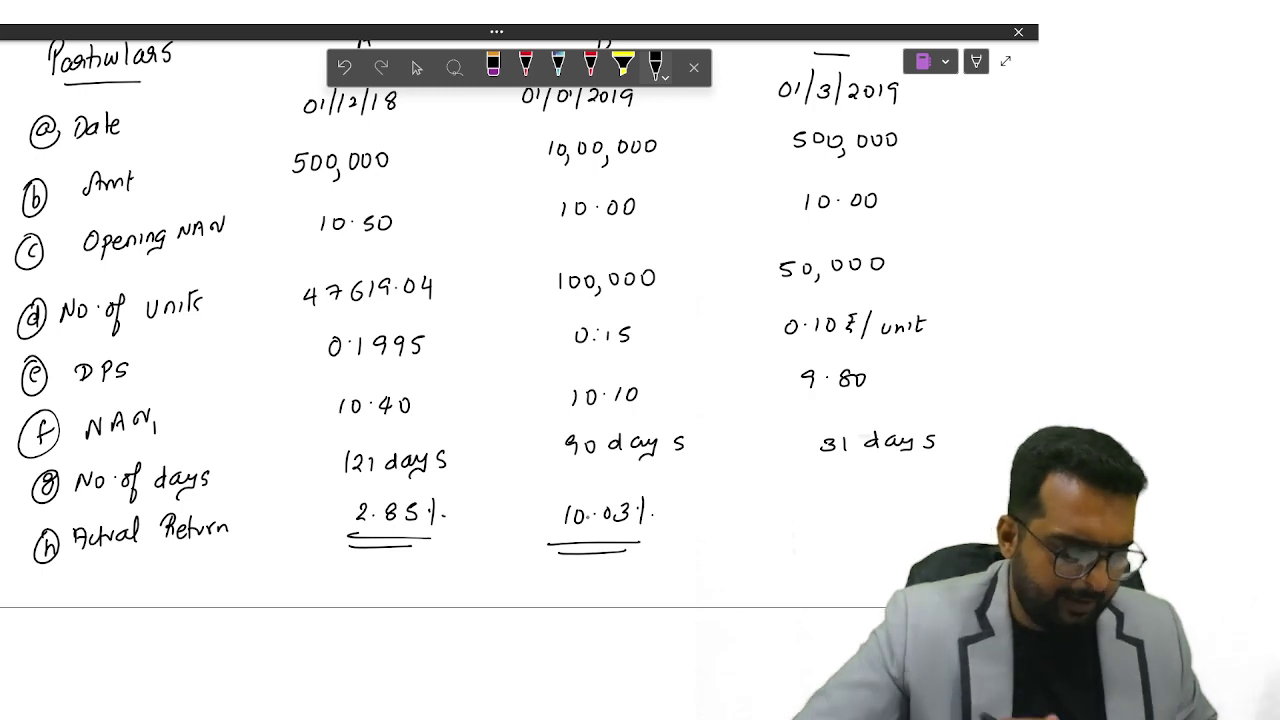
# - Write -11.77% as scheme C's actual return and double-underline it
pyautogui.moveTo(791, 505); pyautogui.dragTo(811, 509)
pyautogui.moveTo(824, 494)
pyautogui.mouseDown()
pyautogui.moveTo(823, 509)
pyautogui.moveTo(886, 508)
pyautogui.mouseUp()
pyautogui.moveTo(903, 493); pyautogui.dragTo(915, 510)
pyautogui.moveTo(824, 529); pyautogui.dragTo(918, 530)
pyautogui.moveTo(826, 535); pyautogui.dragTo(892, 536)
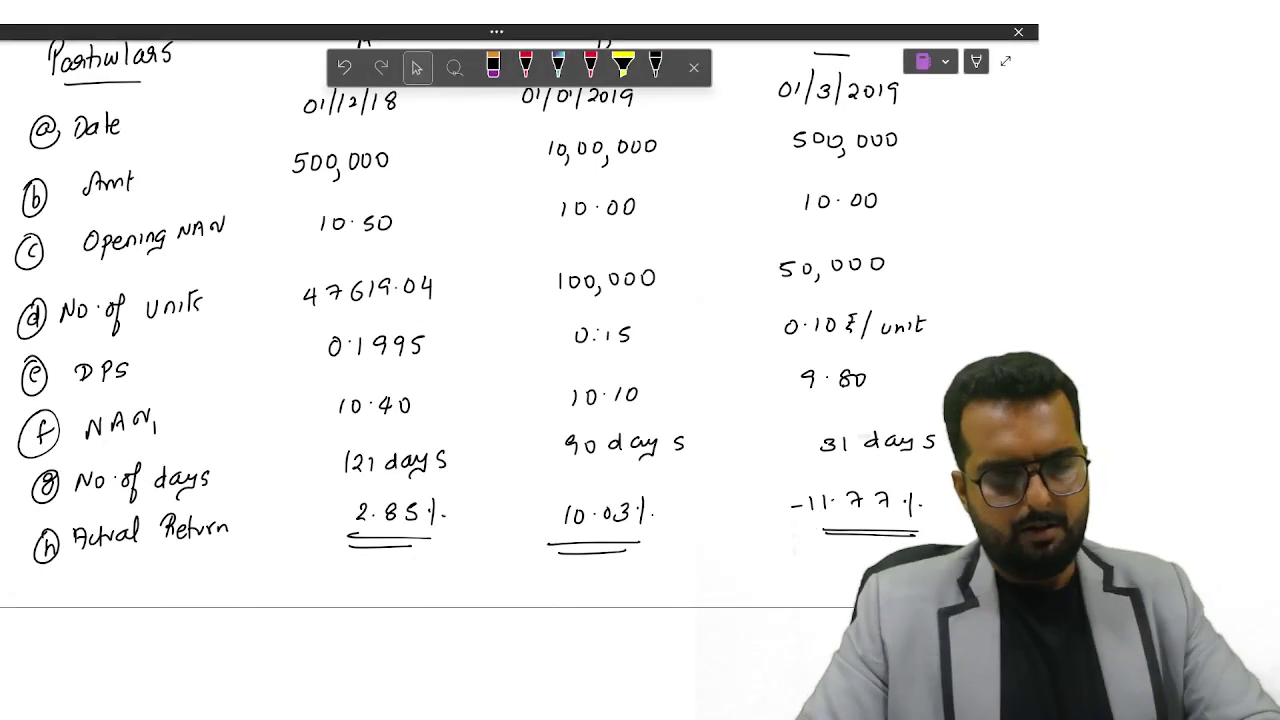
# - Return to the OneNote notebook and switch to the red pen
pyautogui.hotkey('alt', 'Tab')
pyautogui.press('Tab')
pyautogui.press('Tab')
pyautogui.hotkey('alt', 'Tab')
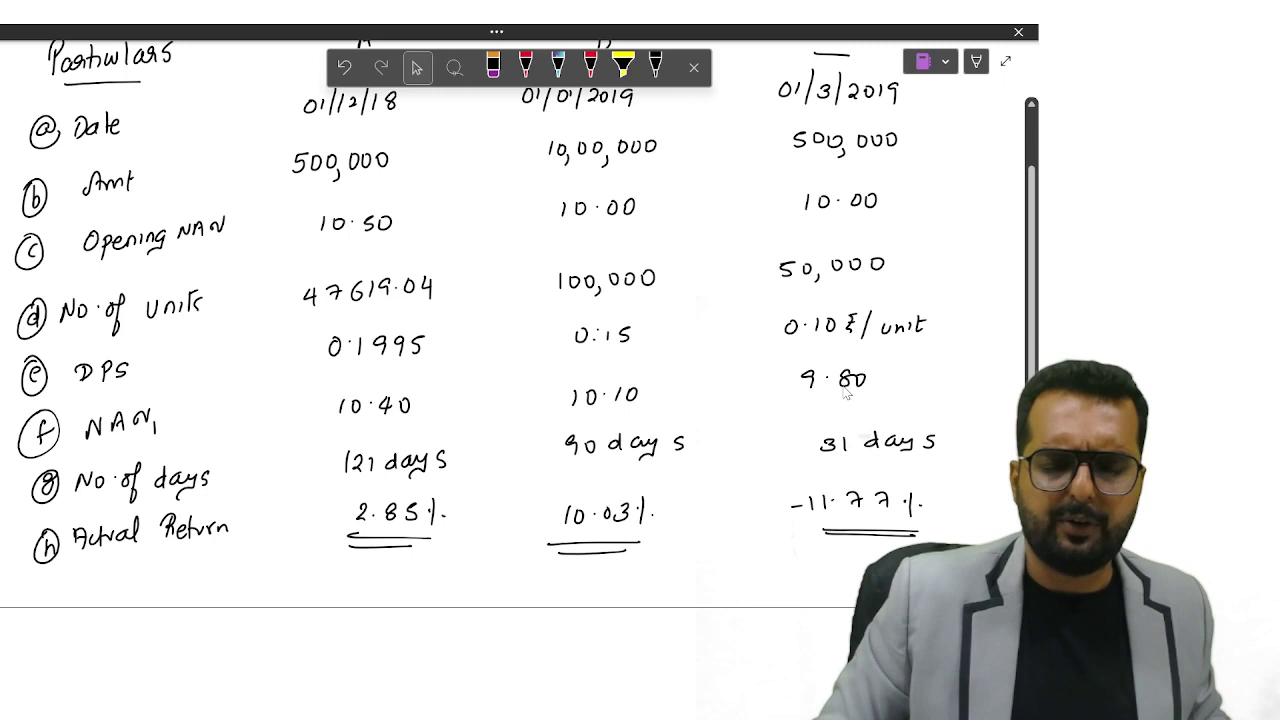
pyautogui.click(590, 66)
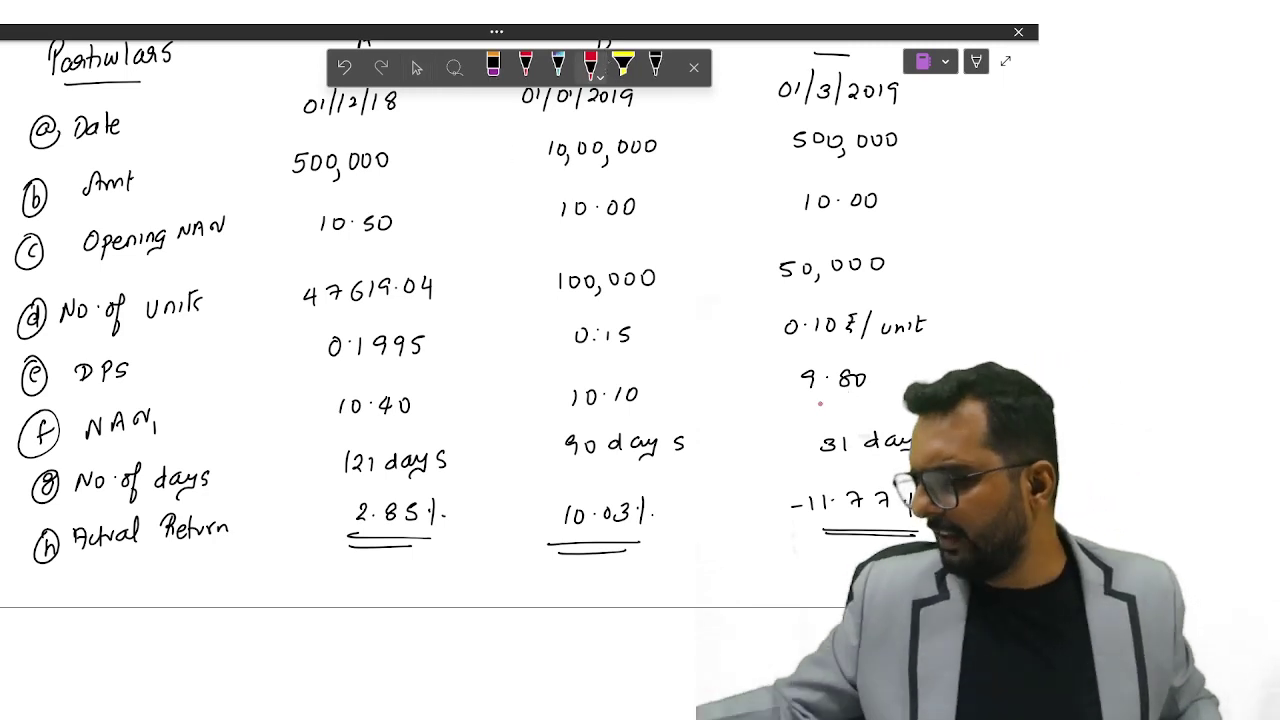
# - Circle C's -11.77% in red, note beneath it, and arrow it to B's 10.03%
pyautogui.moveTo(873, 479)
pyautogui.mouseDown()
pyautogui.moveTo(795, 486)
pyautogui.moveTo(925, 481)
pyautogui.moveTo(856, 477)
pyautogui.mouseUp()
pyautogui.moveTo(800, 553); pyautogui.dragTo(802, 567)
pyautogui.moveTo(834, 555); pyautogui.dragTo(838, 566)
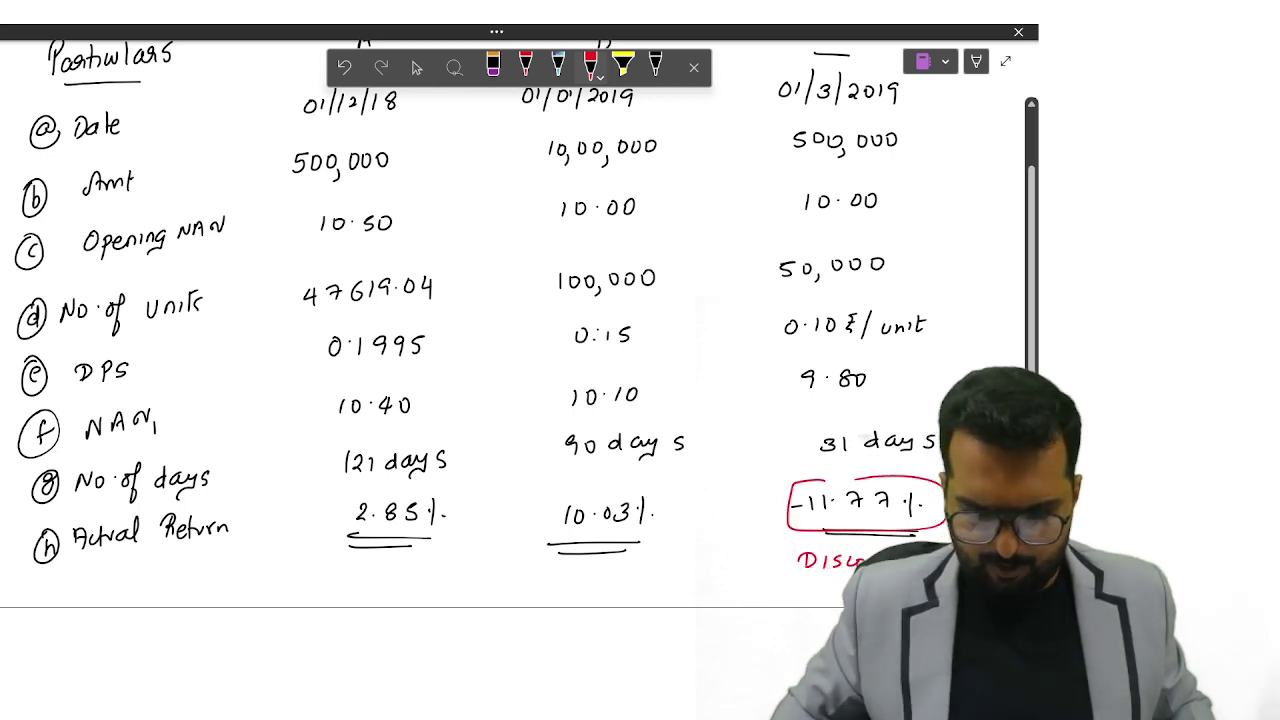
pyautogui.moveTo(785, 528)
pyautogui.mouseDown()
pyautogui.moveTo(652, 550)
pyautogui.moveTo(668, 537)
pyautogui.mouseUp()
# - Circle A's 2.85% in red and start a Discontinue note beneath it
pyautogui.moveTo(394, 488)
pyautogui.mouseDown()
pyautogui.moveTo(380, 490)
pyautogui.moveTo(426, 552)
pyautogui.moveTo(400, 486)
pyautogui.mouseUp()
pyautogui.moveTo(370, 550); pyautogui.dragTo(370, 565)
pyautogui.moveTo(344, 574)
pyautogui.mouseDown()
pyautogui.moveTo(338, 591)
pyautogui.moveTo(430, 580)
pyautogui.moveTo(538, 540)
pyautogui.mouseUp()
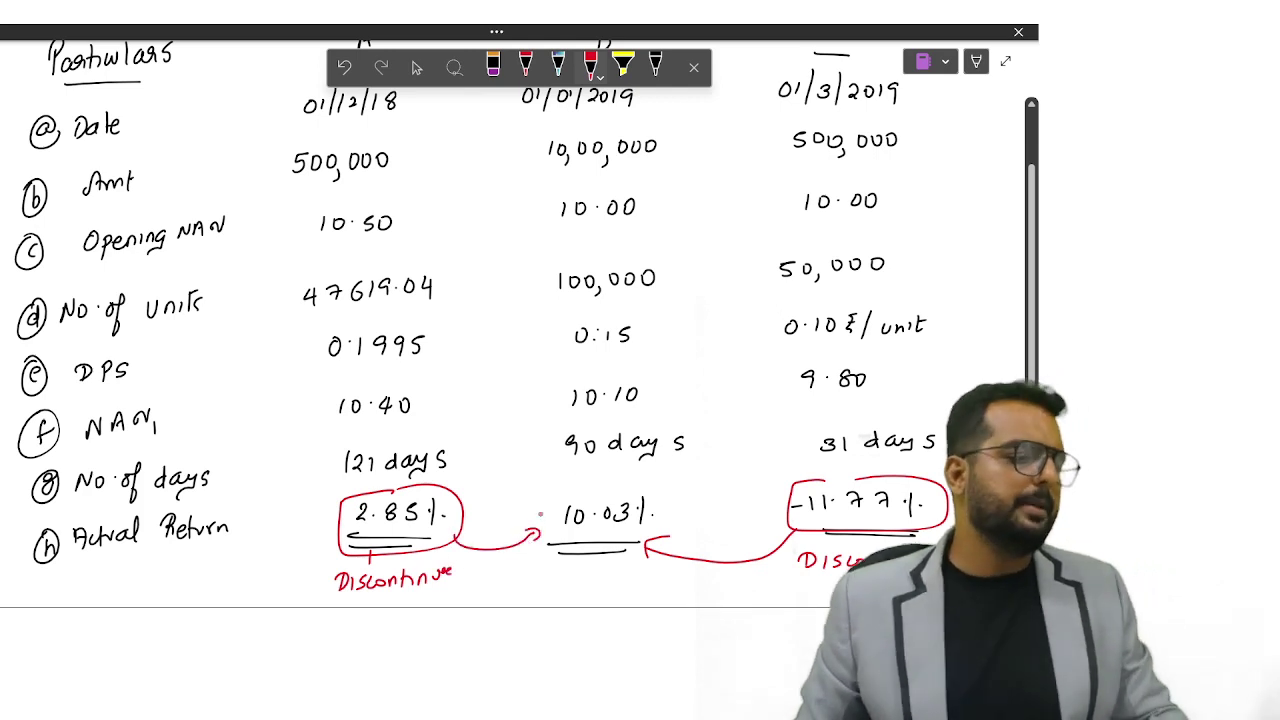